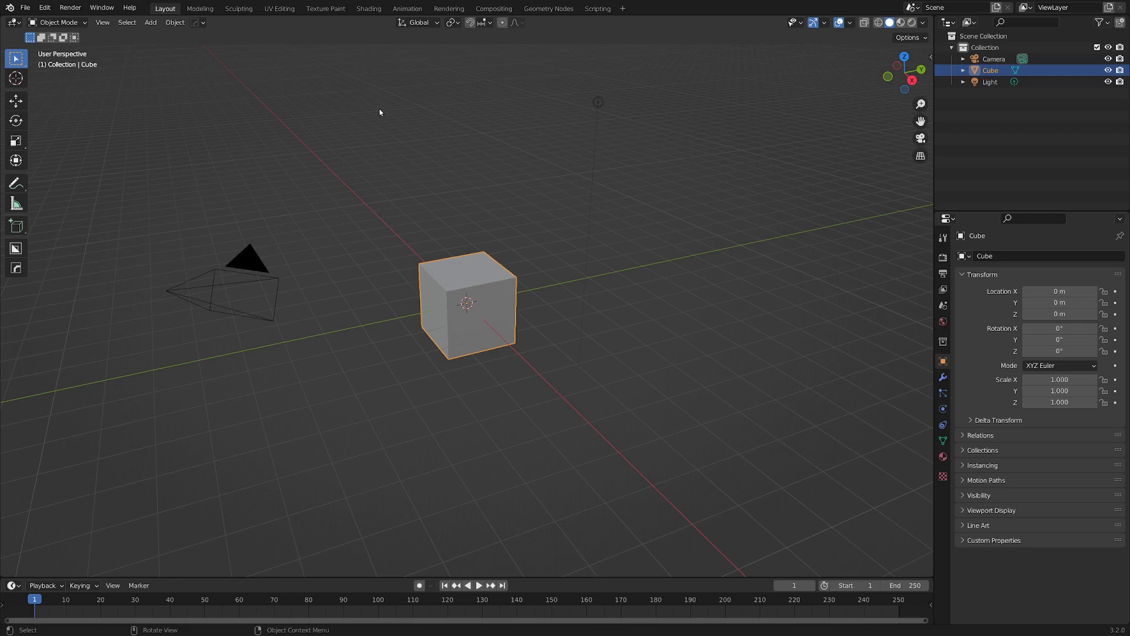
Display the Color Attributes list in the cube's mesh data properties
click(943, 440)
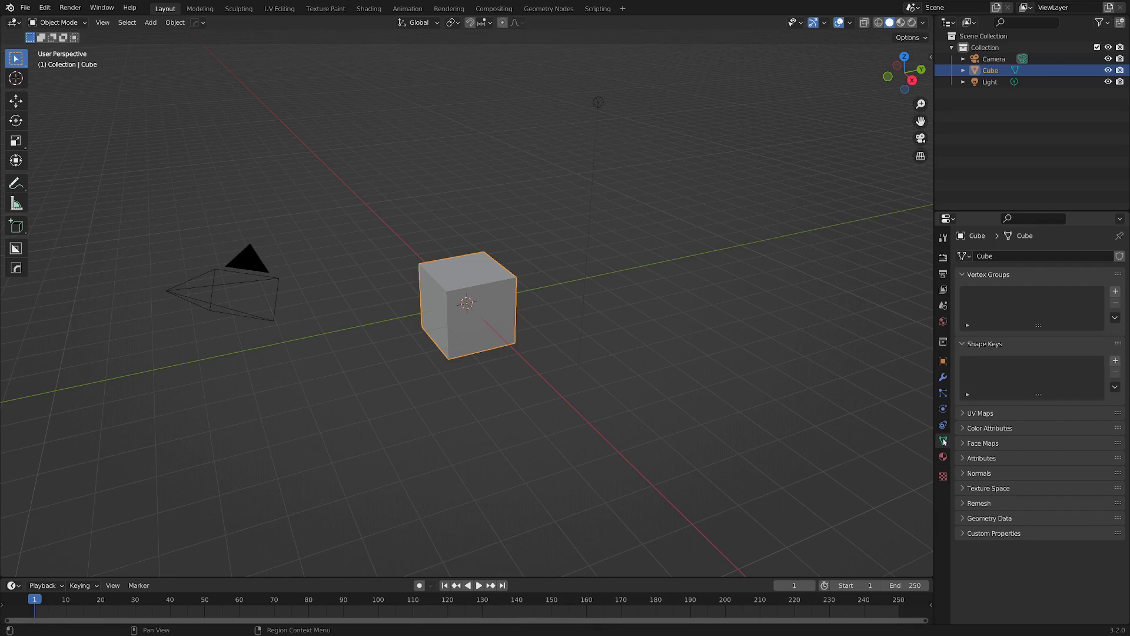
click(969, 429)
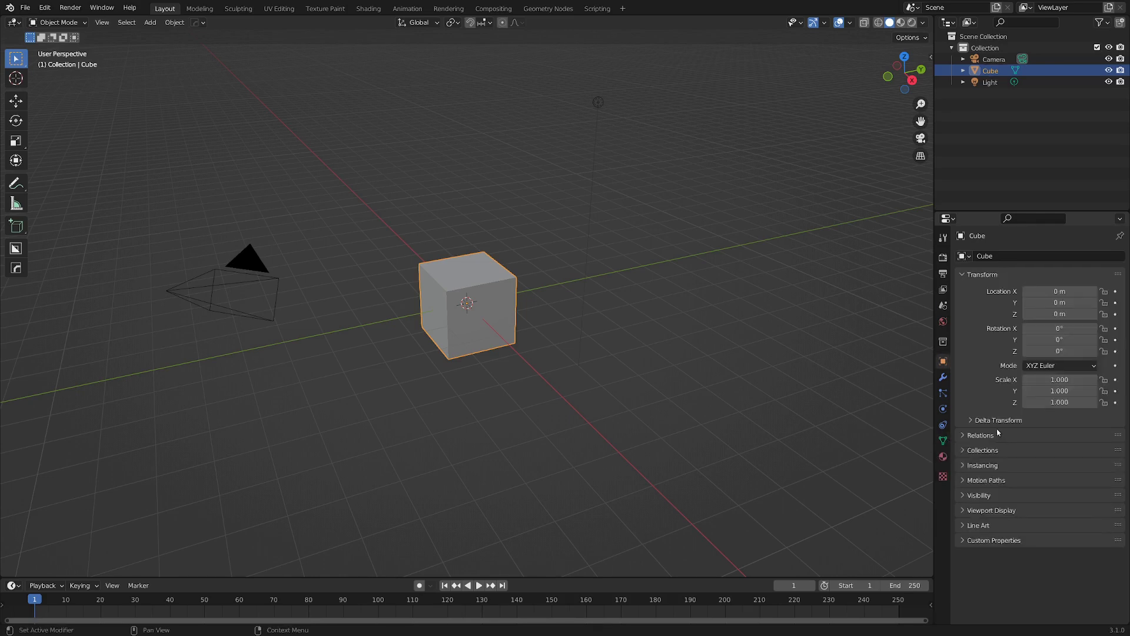
click(943, 441)
click(969, 429)
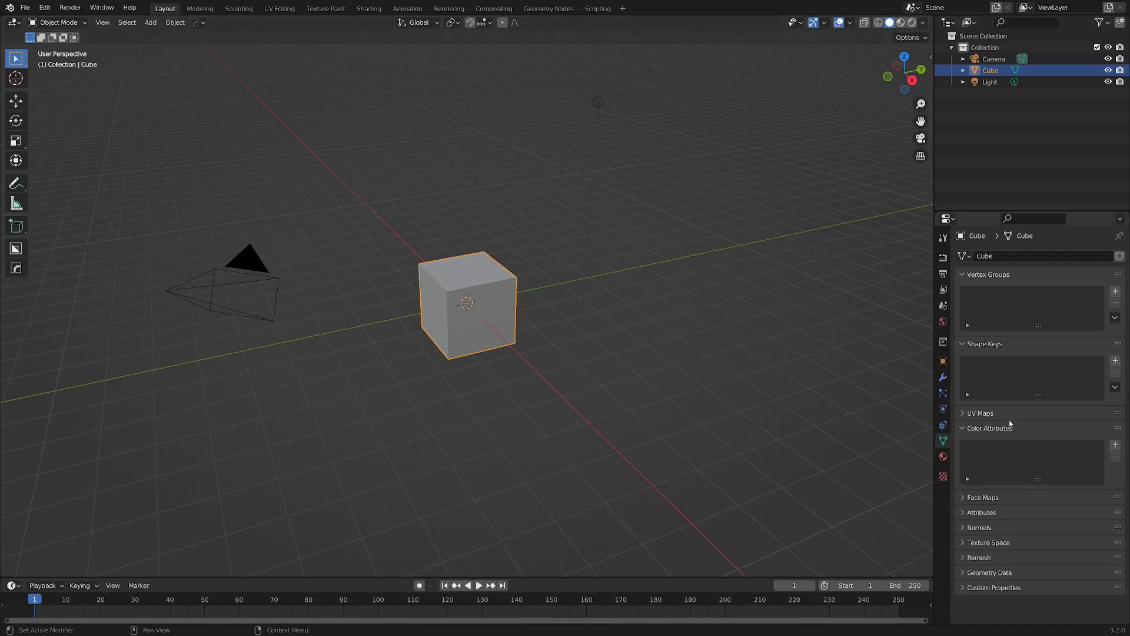
Switch the cube to Vertex Paint mode
middle_drag(859, 384, 859, 397)
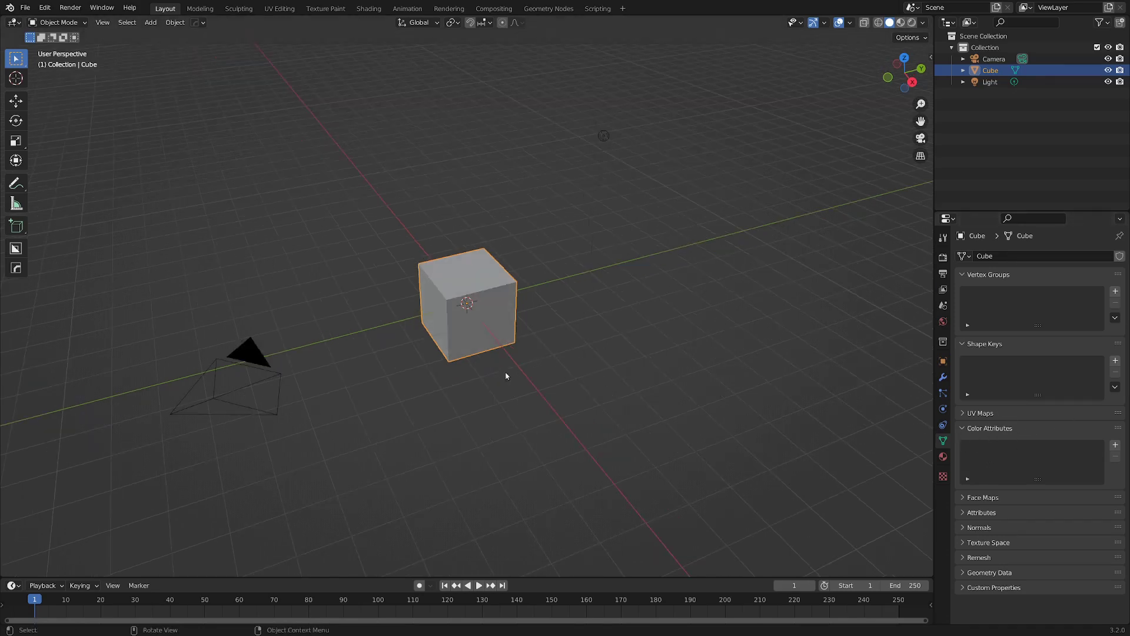
mouse_move(542, 375)
middle_down()
mouse_move(552, 344)
mouse_move(524, 353)
mouse_move(502, 383)
middle_up()
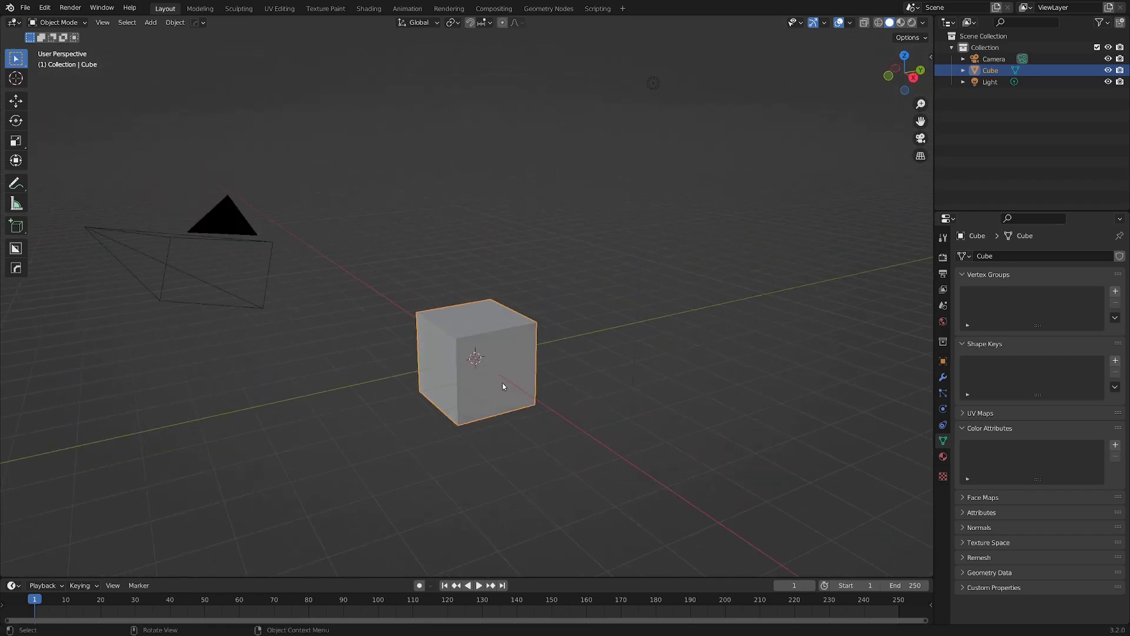
key(ctrl+Tab)
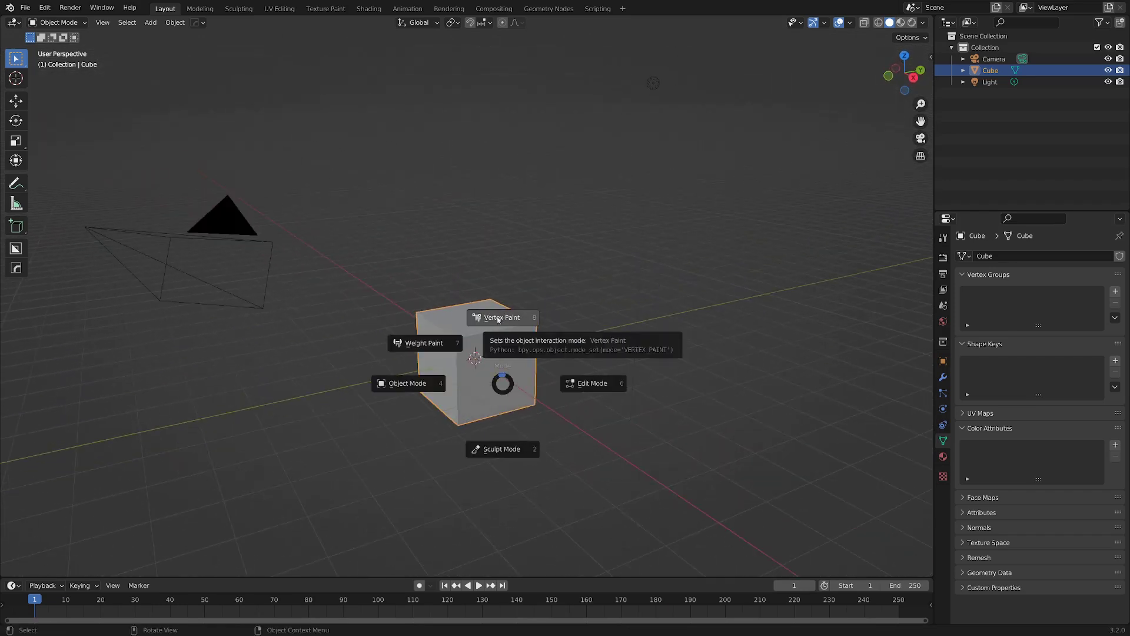
click(497, 318)
scroll(496, 327, up, 5)
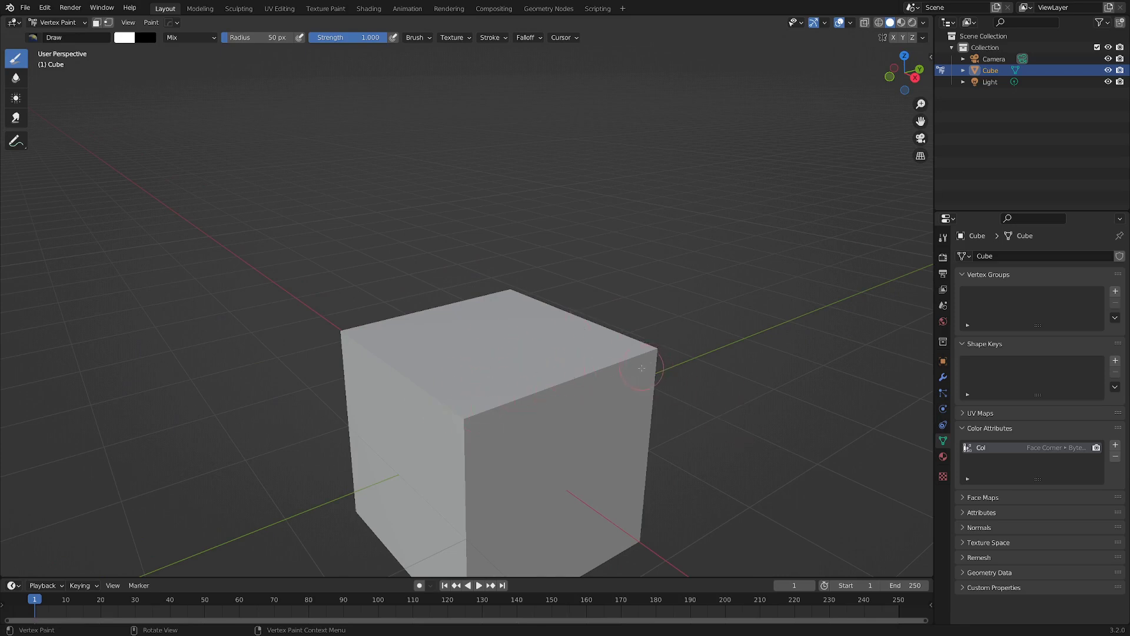
mouse_move(645, 433)
middle_down()
mouse_move(494, 386)
mouse_move(528, 408)
mouse_move(455, 415)
middle_up()
Set the vertex paint color to bright green and paint along one upper edge of the cube
click(125, 36)
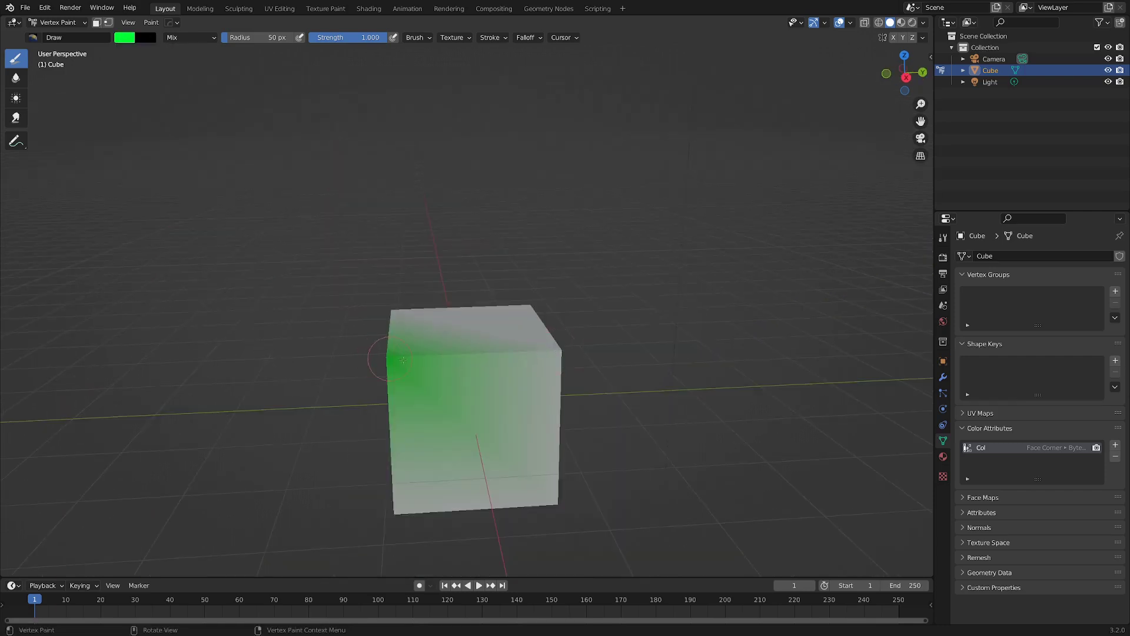
drag(403, 359, 543, 351)
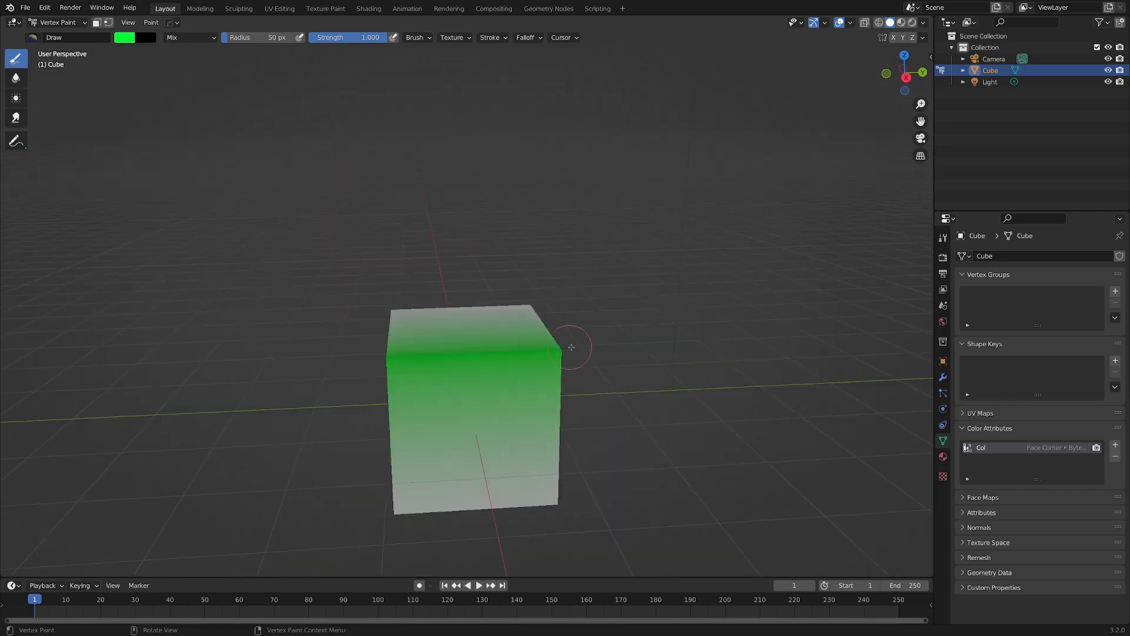
middle_drag(566, 346, 465, 369)
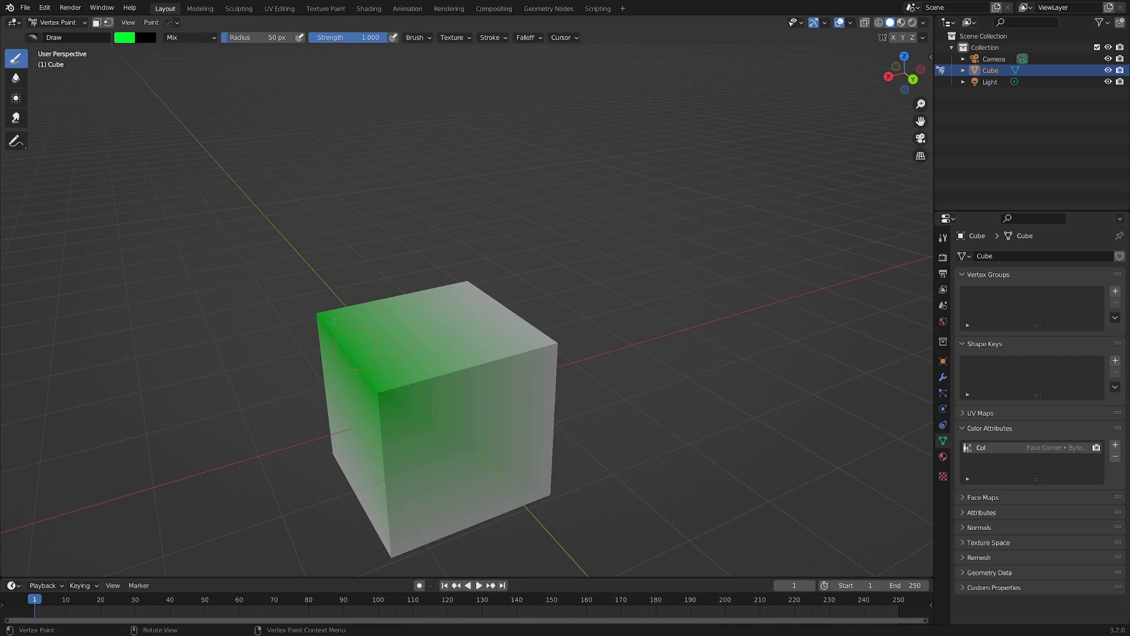
Put the sphere into Sculpt Mode and activate the Paint brush
key(ctrl+Tab)
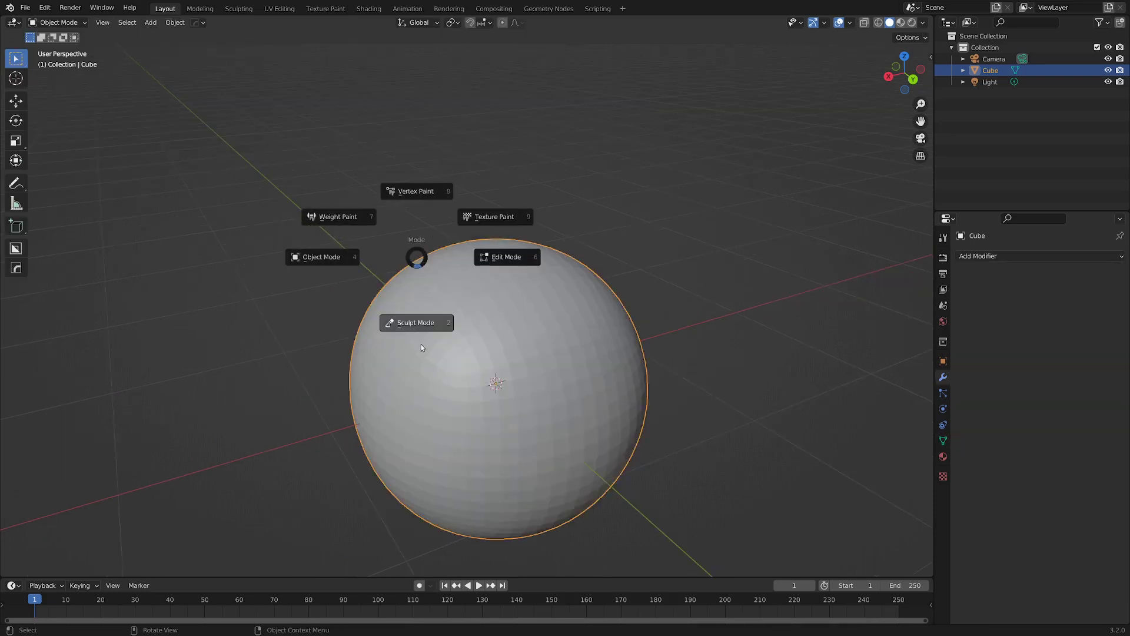
click(422, 347)
middle_drag(416, 341, 555, 304)
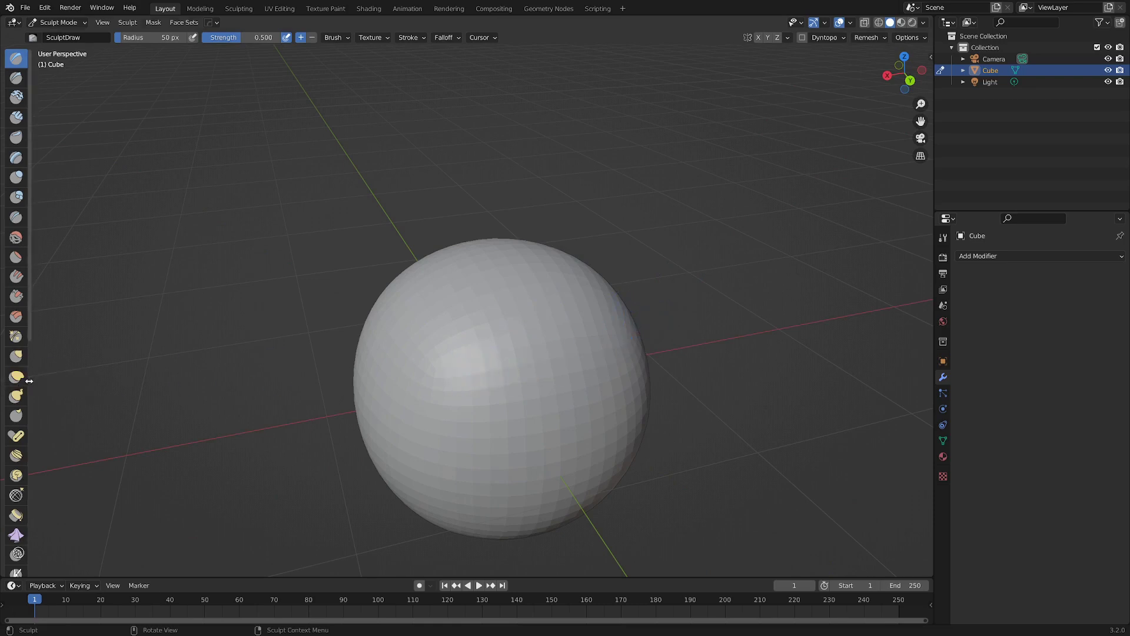
scroll(18, 412, down, 6)
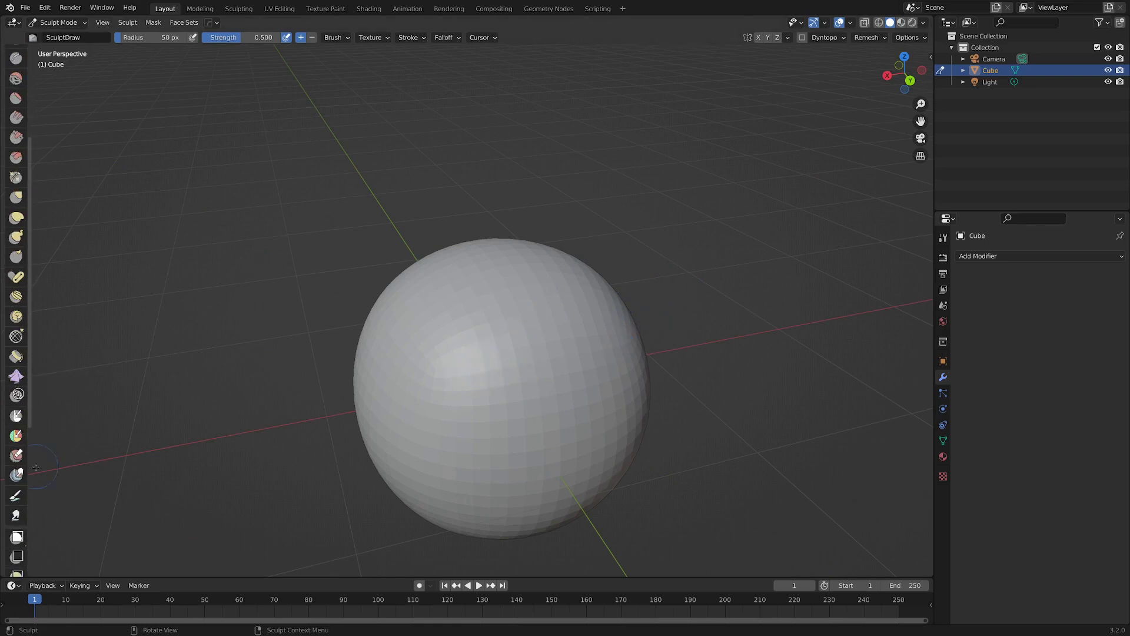
click(14, 496)
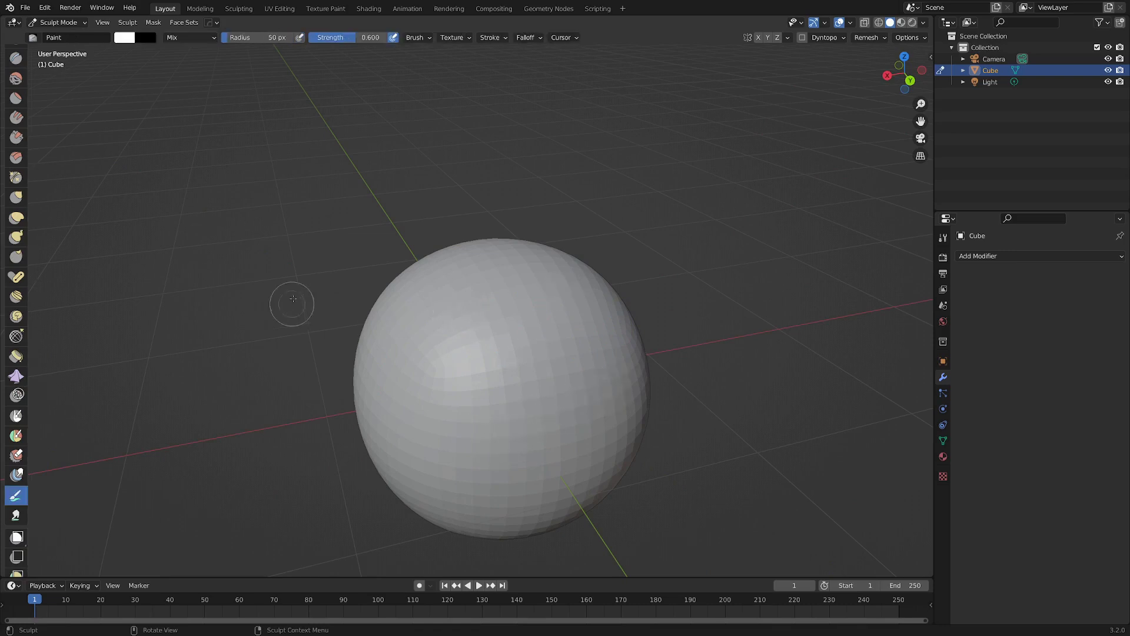
Paint a short white stroke across the green area of the sphere
click(58, 23)
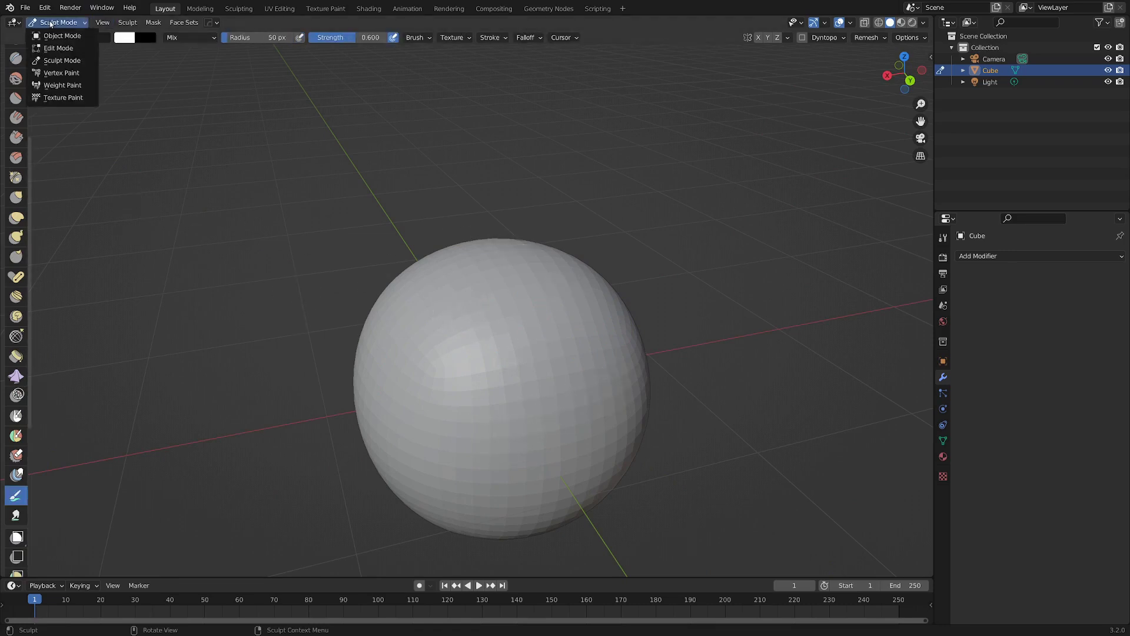
mouse_move(430, 340)
mouse_down()
mouse_move(479, 382)
mouse_move(511, 386)
mouse_up()
scroll(520, 359, down, 3)
mouse_move(533, 335)
middle_down()
mouse_move(464, 348)
mouse_move(536, 361)
middle_up()
scroll(536, 361, up, 1)
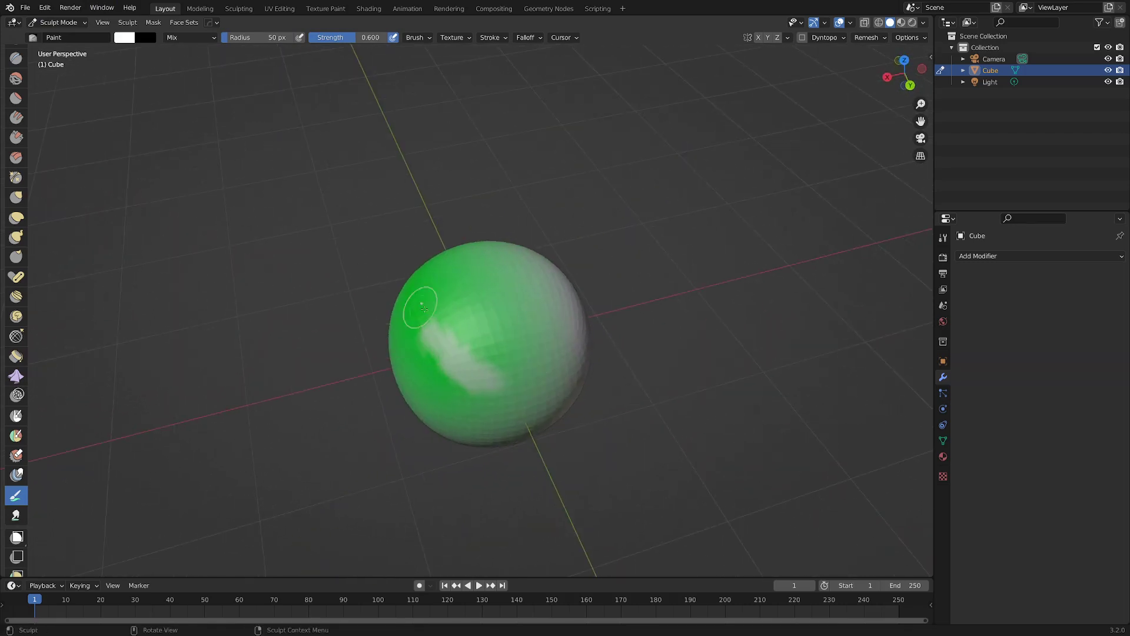
Set the Paint brush color to blue and paint a patch over the white stroke on the sphere
click(123, 40)
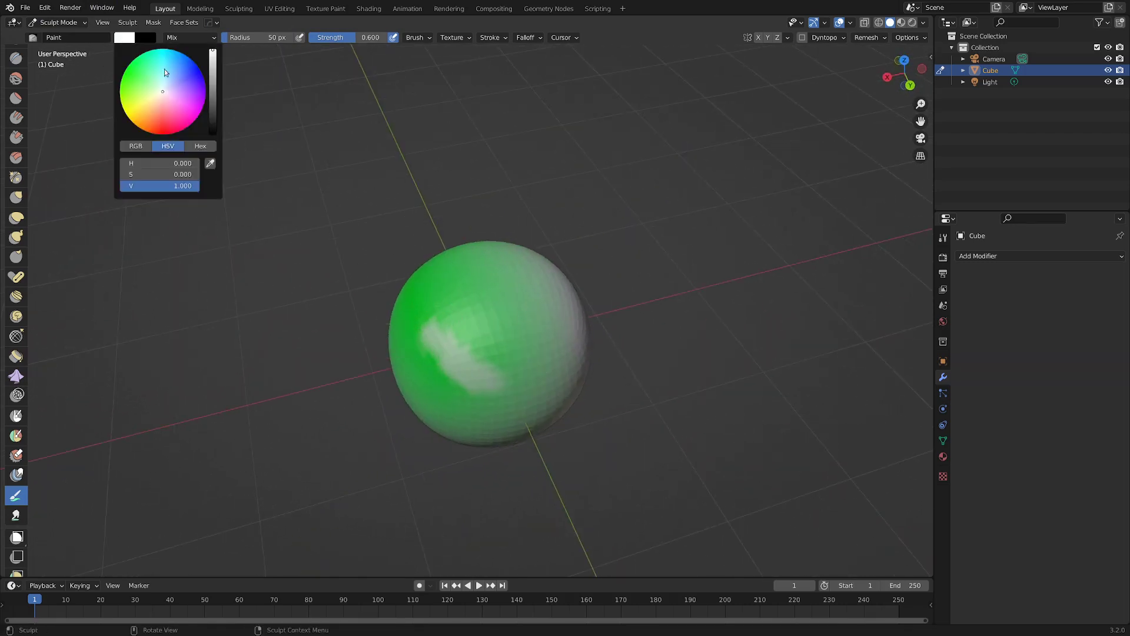
click(164, 69)
mouse_move(424, 333)
mouse_down()
mouse_move(465, 343)
mouse_move(489, 323)
mouse_move(487, 386)
mouse_move(464, 380)
mouse_up()
scroll(468, 385, up, 2)
middle_drag(469, 397, 499, 368)
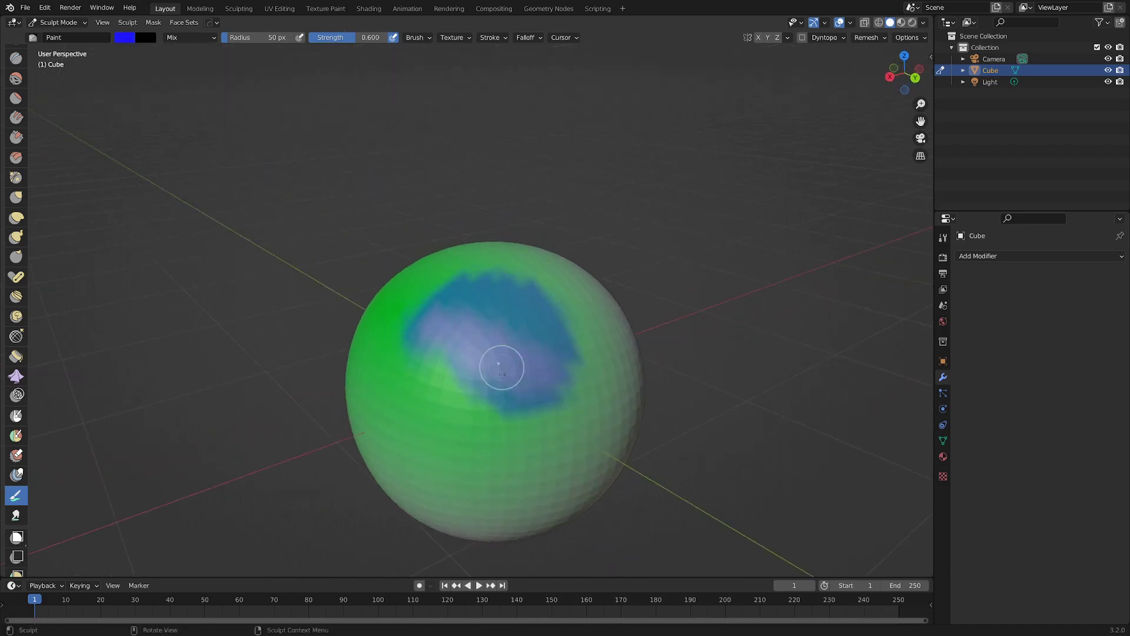
drag(500, 369, 471, 338)
Set the brush radius to 158 px and paint a broader blue area on the sphere
drag(243, 37, 259, 38)
middle_drag(336, 227, 298, 81)
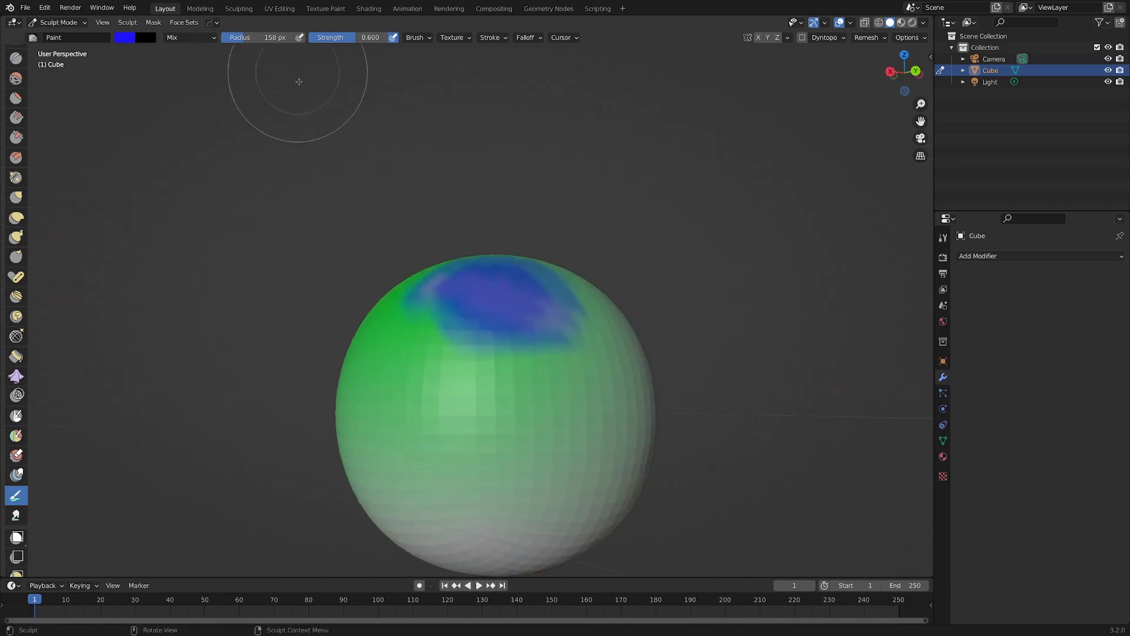
mouse_move(386, 118)
middle_down()
mouse_move(401, 226)
mouse_move(454, 316)
middle_up()
drag(454, 315, 518, 353)
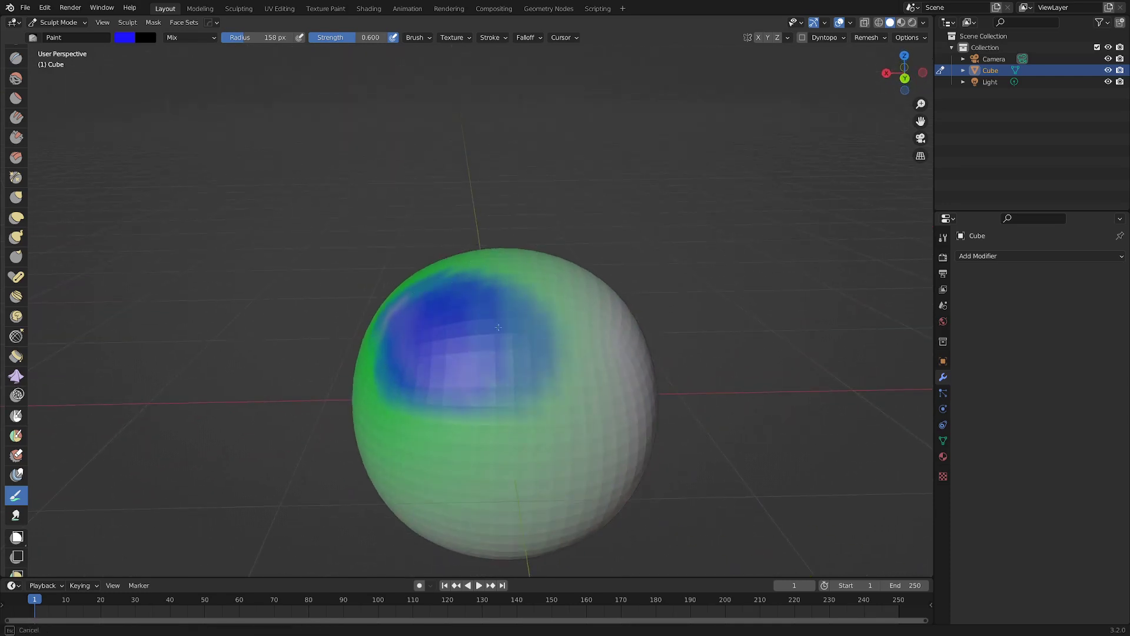
Examine the wet mix, wet persistence and other paint options in the brush settings
click(415, 38)
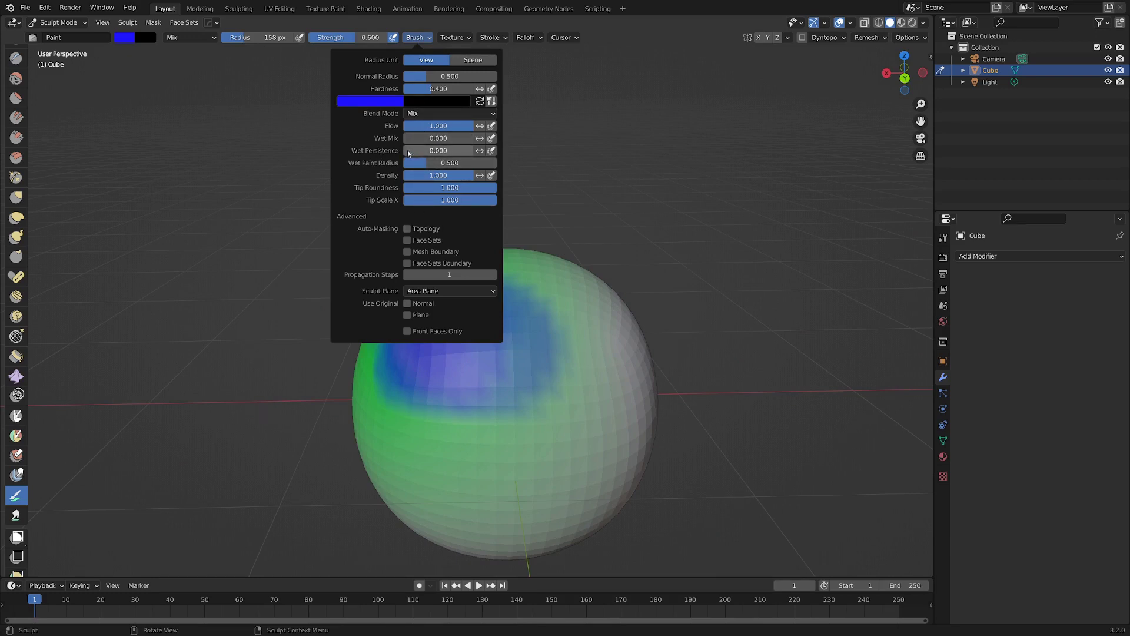
click(383, 158)
drag(434, 139, 438, 141)
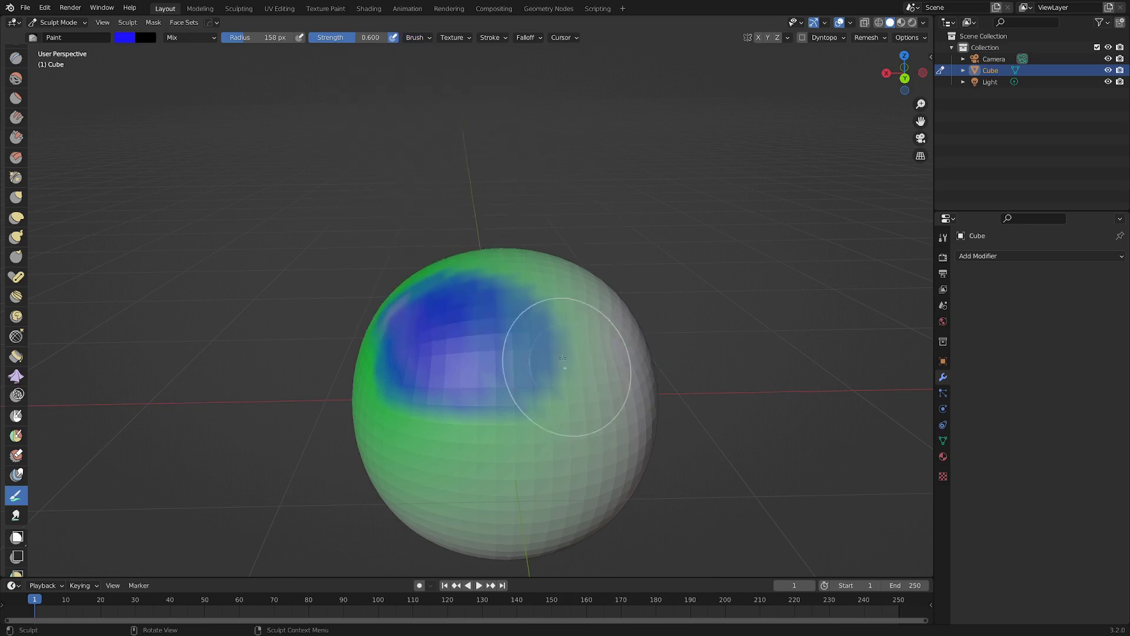
Extend the blue paint around several sides of the sphere with broad strokes
mouse_move(499, 377)
mouse_down()
mouse_move(515, 411)
mouse_move(536, 393)
mouse_up()
mouse_move(537, 393)
middle_down()
mouse_move(540, 412)
mouse_move(565, 398)
mouse_move(635, 456)
middle_up()
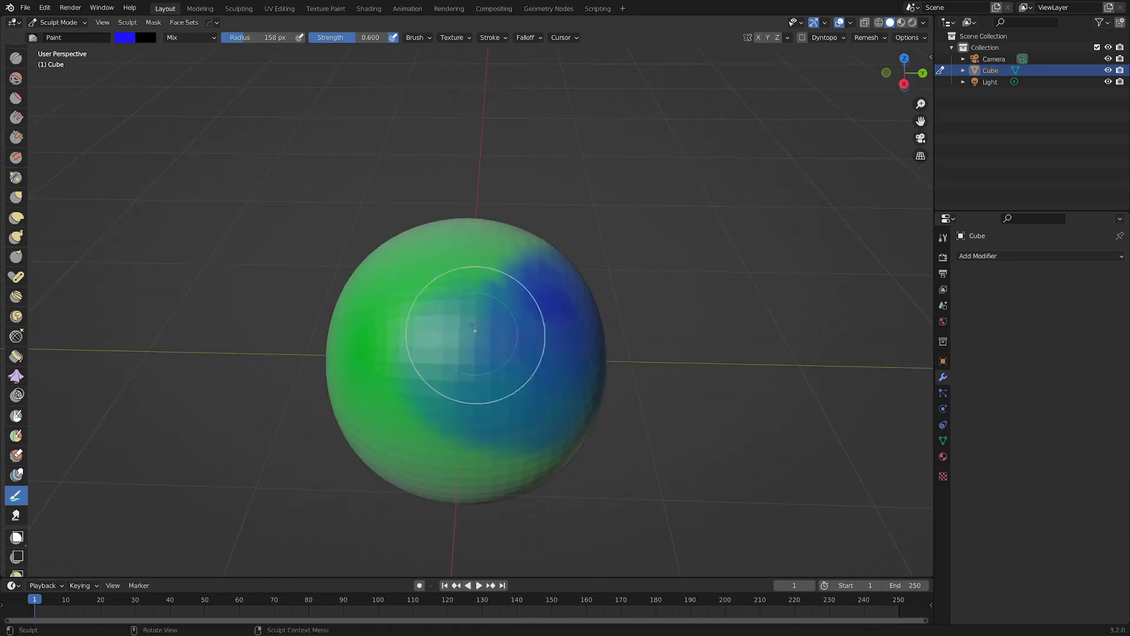
mouse_move(492, 353)
mouse_down()
mouse_move(465, 312)
mouse_move(505, 340)
mouse_up()
middle_drag(504, 341, 437, 331)
scroll(453, 332, up, 1)
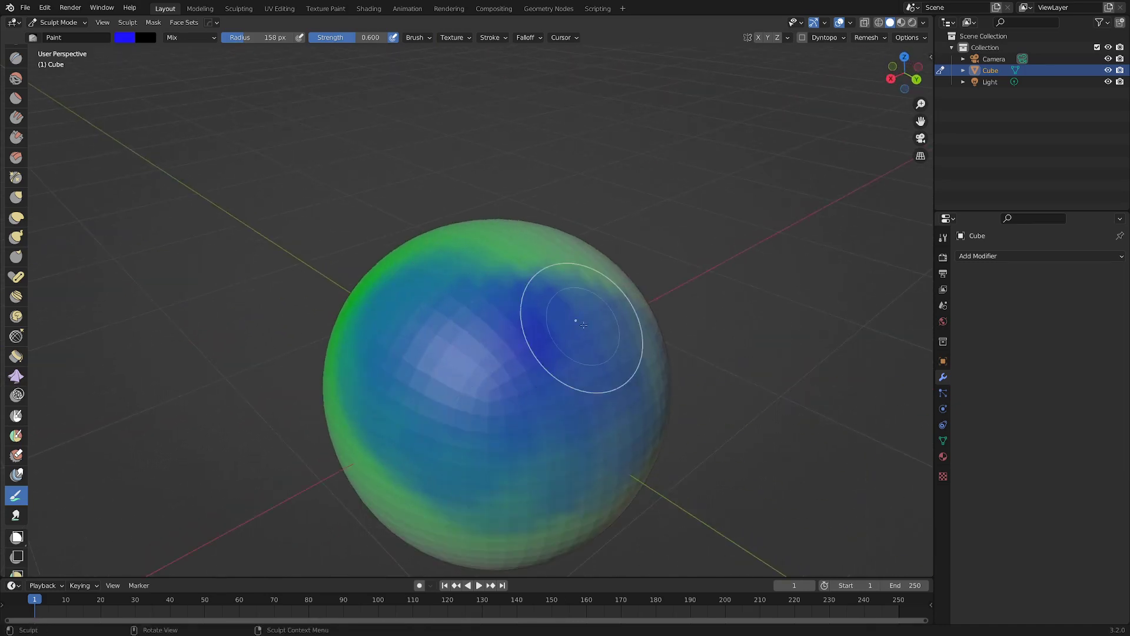
scroll(538, 318, down, 3)
middle_drag(542, 334, 465, 340)
scroll(462, 340, up, 1)
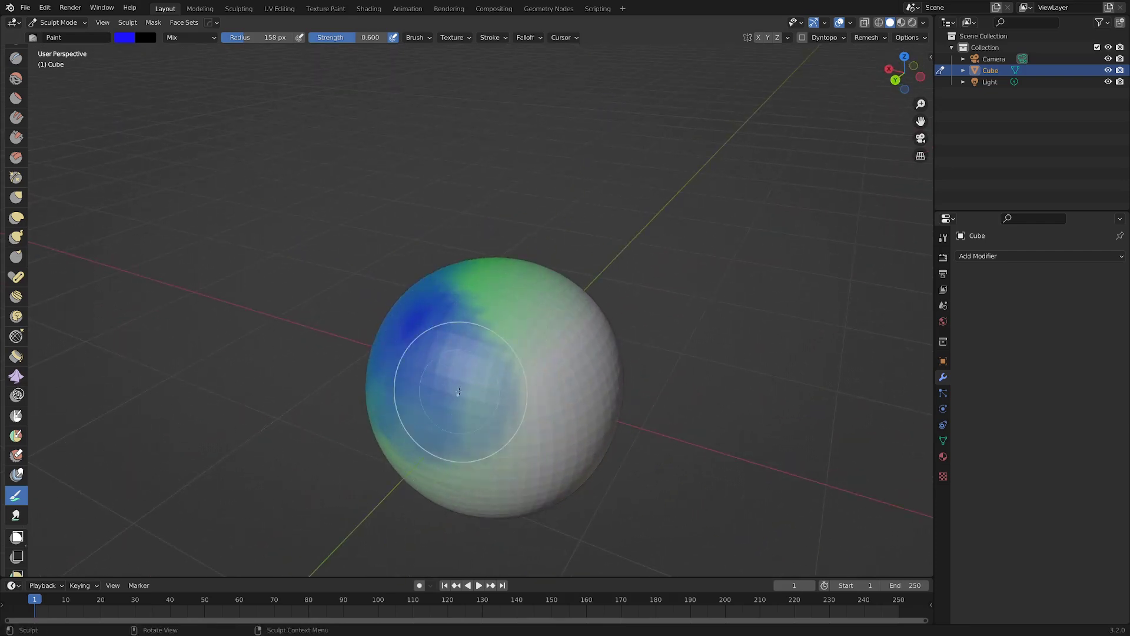
drag(461, 370, 547, 382)
Smear the blue and green paint on the sphere with the Smear brush
click(16, 514)
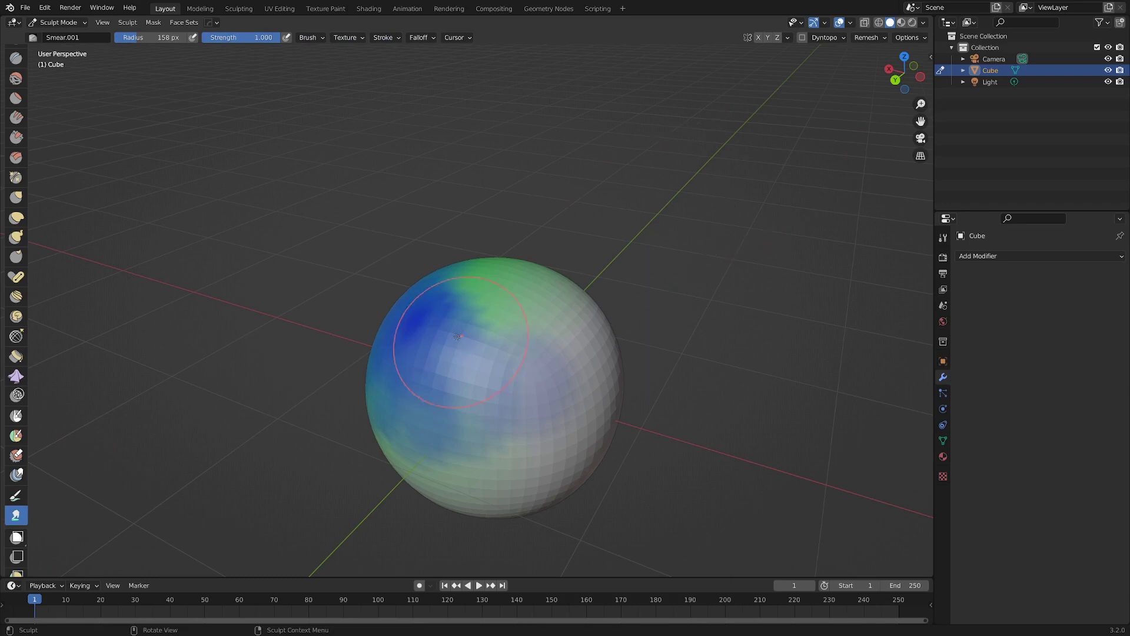
drag(433, 332, 521, 392)
drag(530, 334, 372, 333)
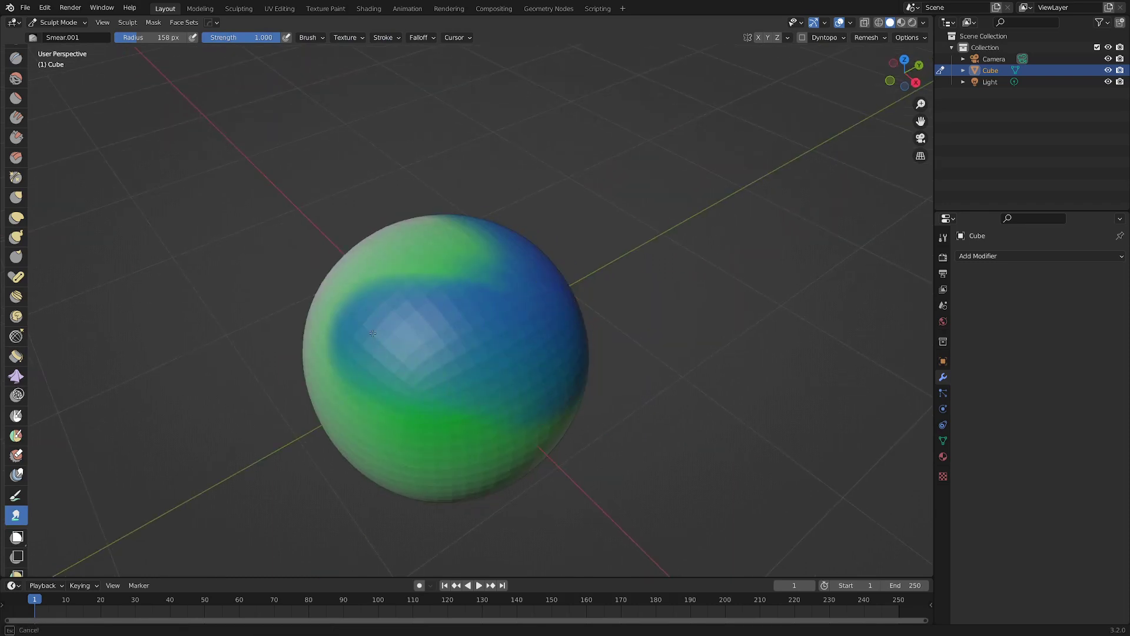
Mask the blue region of the sphere with the Mask by Color tool
scroll(17, 465, down, 3)
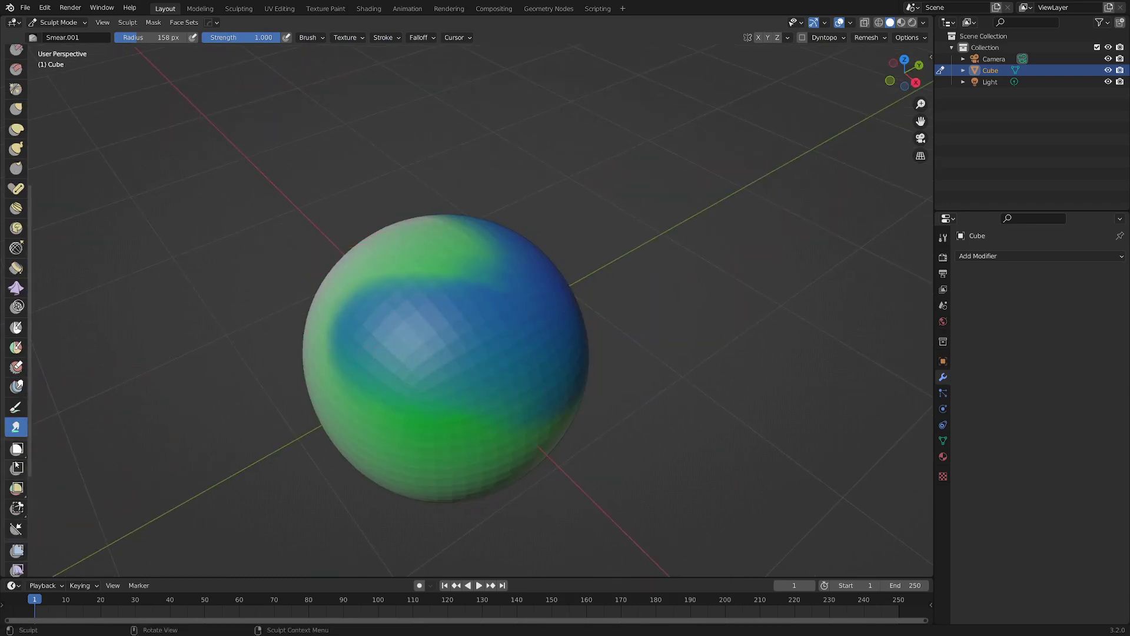
scroll(17, 465, down, 6)
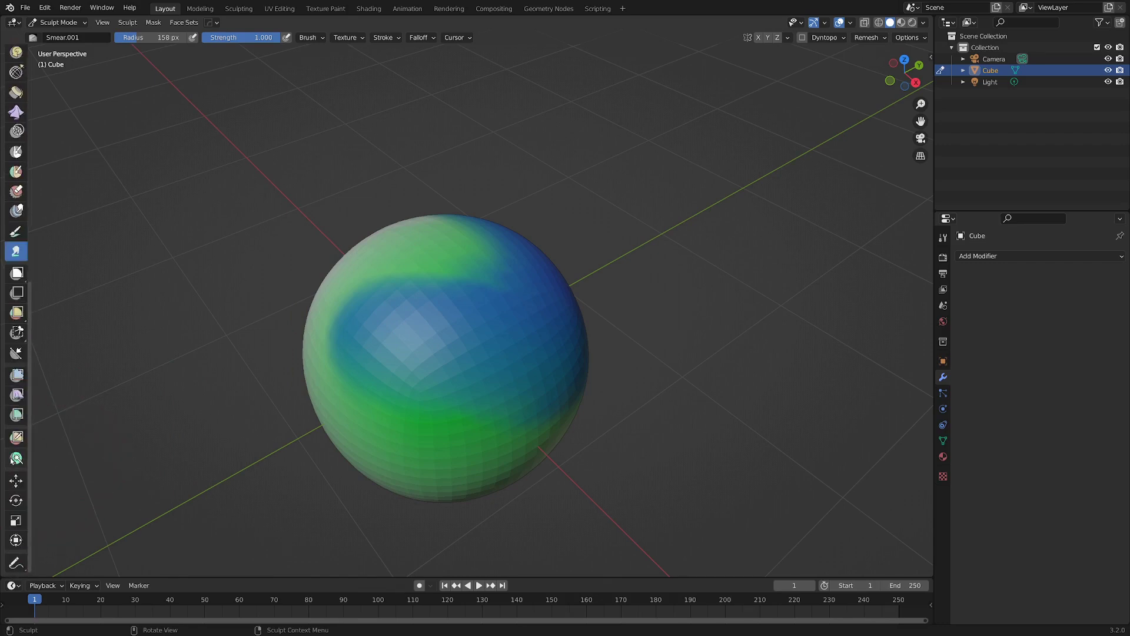
click(16, 458)
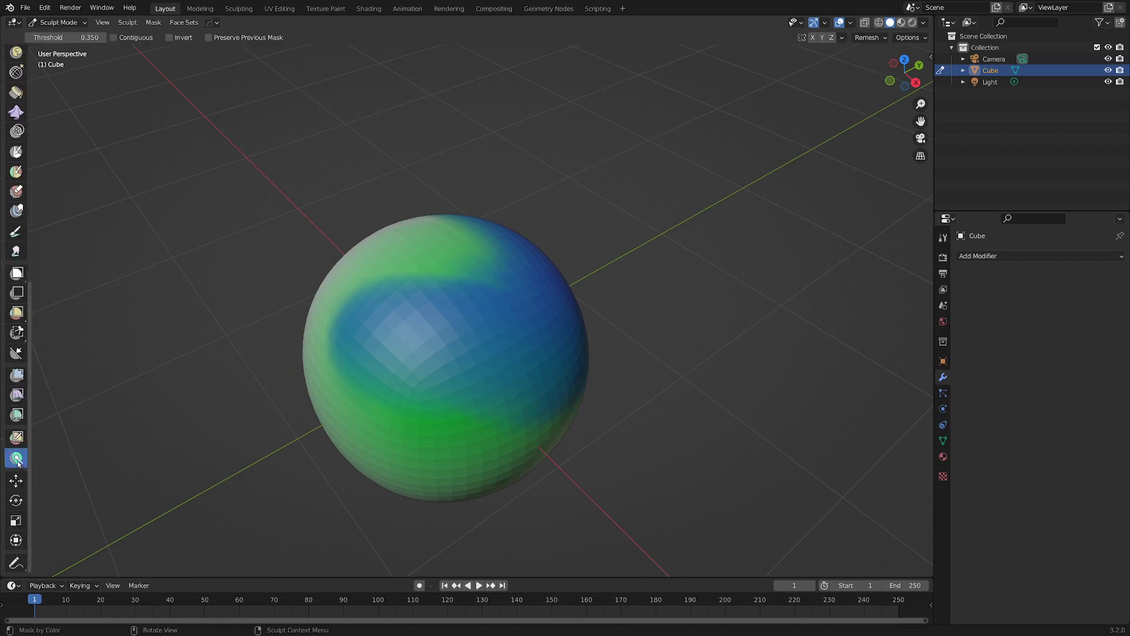
middle_drag(560, 320, 490, 309)
click(503, 352)
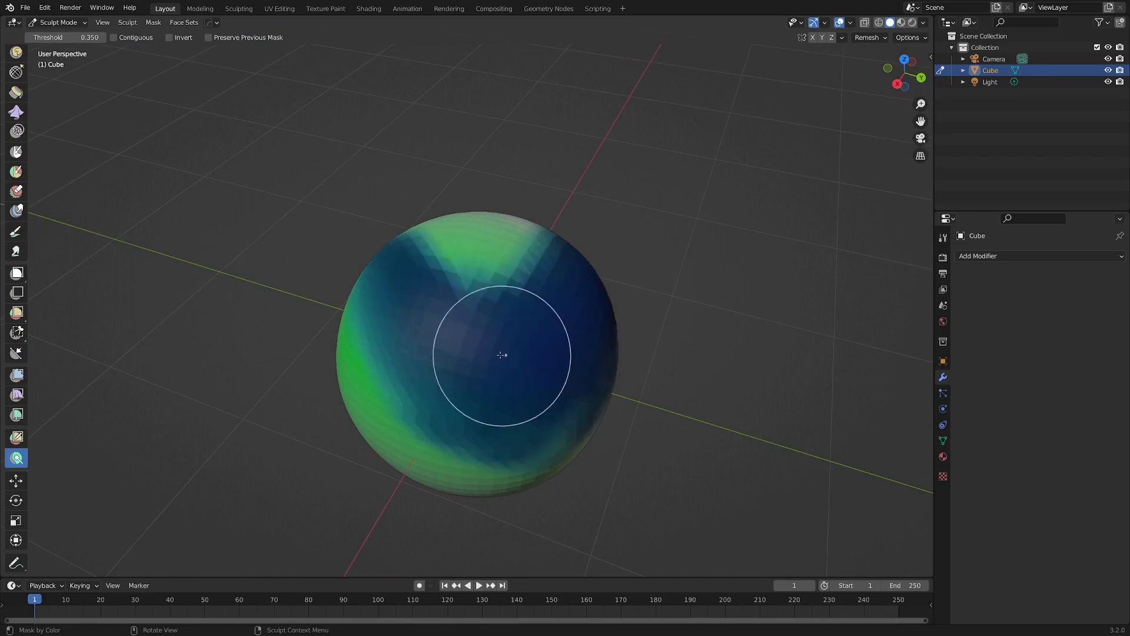
middle_drag(504, 352, 525, 302)
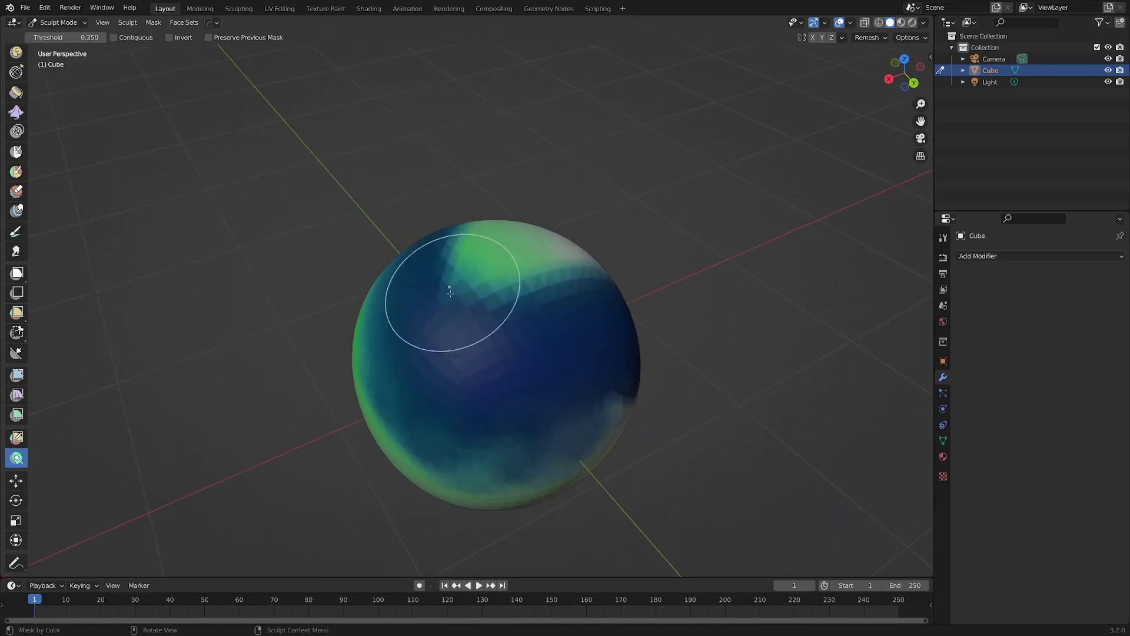
Invert the mask so the sphere's blue region is editable and the other colors are masked
click(154, 23)
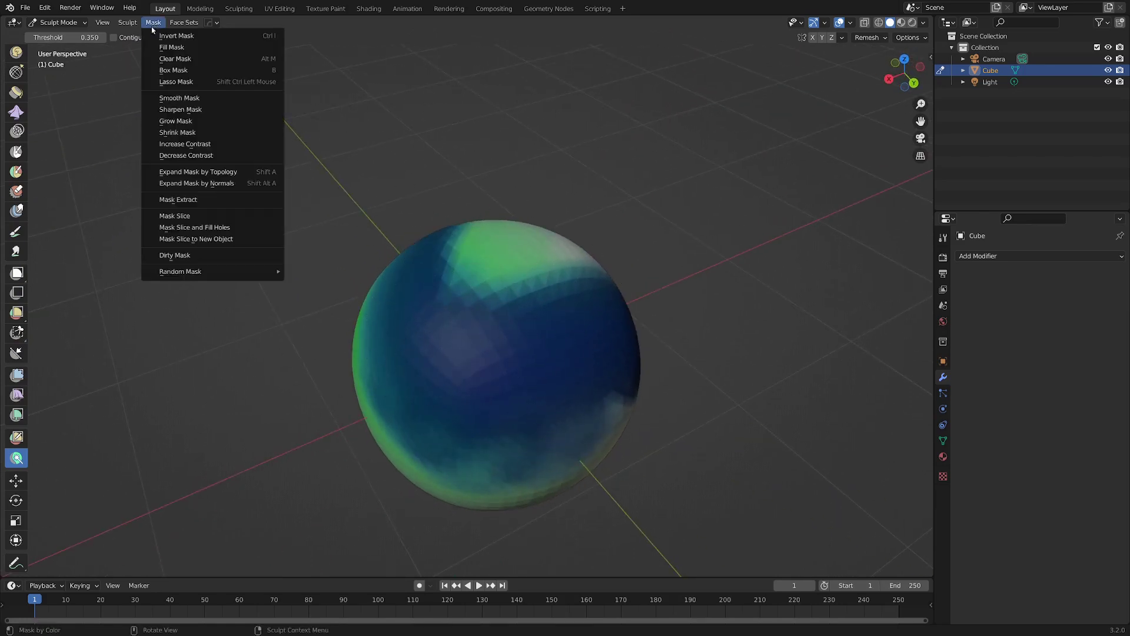
click(173, 38)
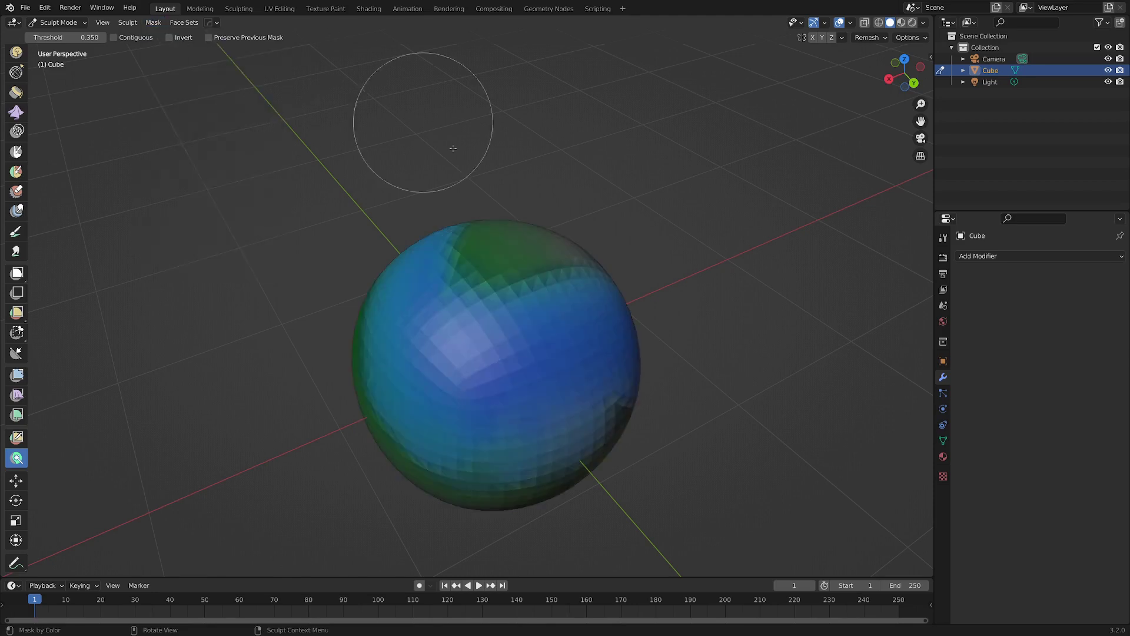
middle_drag(412, 113, 542, 371)
middle_drag(455, 342, 520, 372)
middle_drag(482, 338, 405, 344)
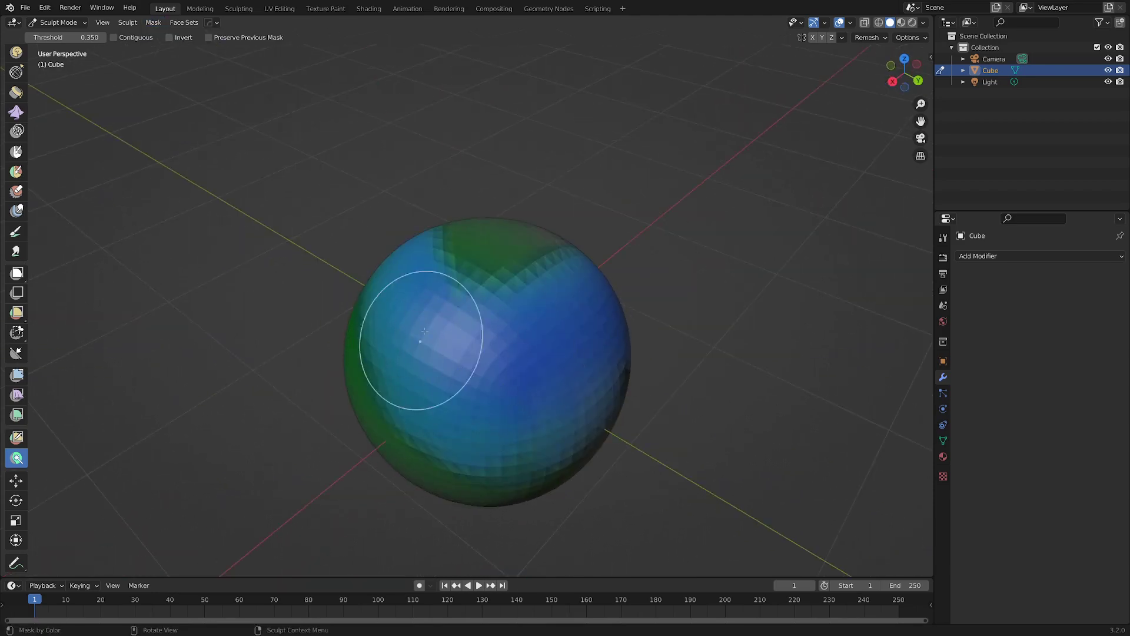
Paint yellow over the unmasked blue region of the sphere with the Paint brush
middle_drag(467, 371, 76, 233)
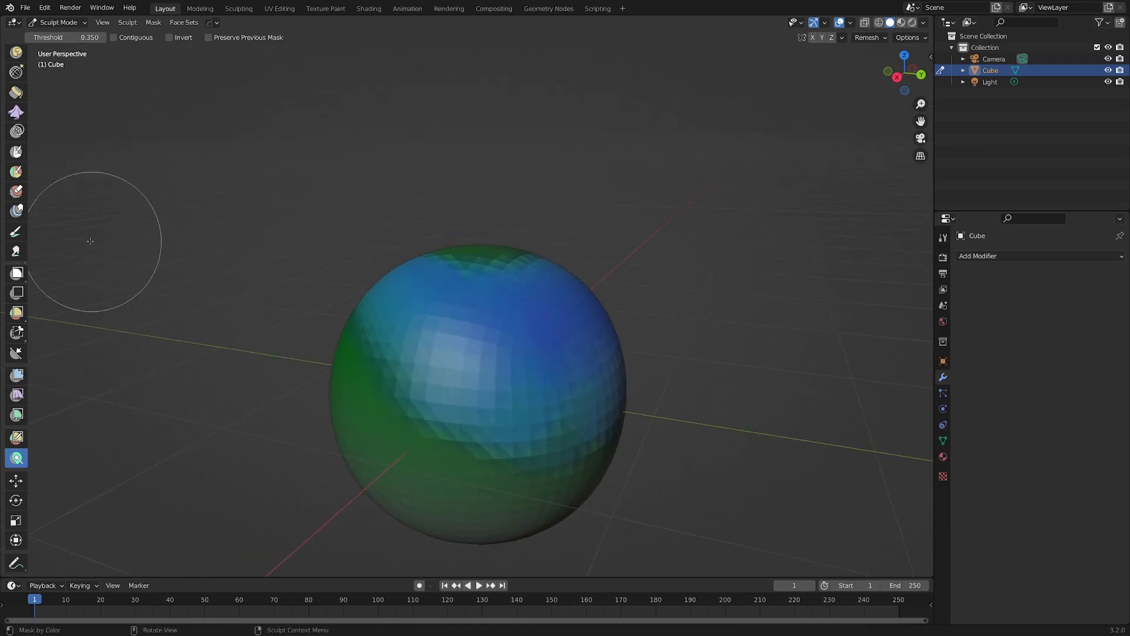
click(16, 232)
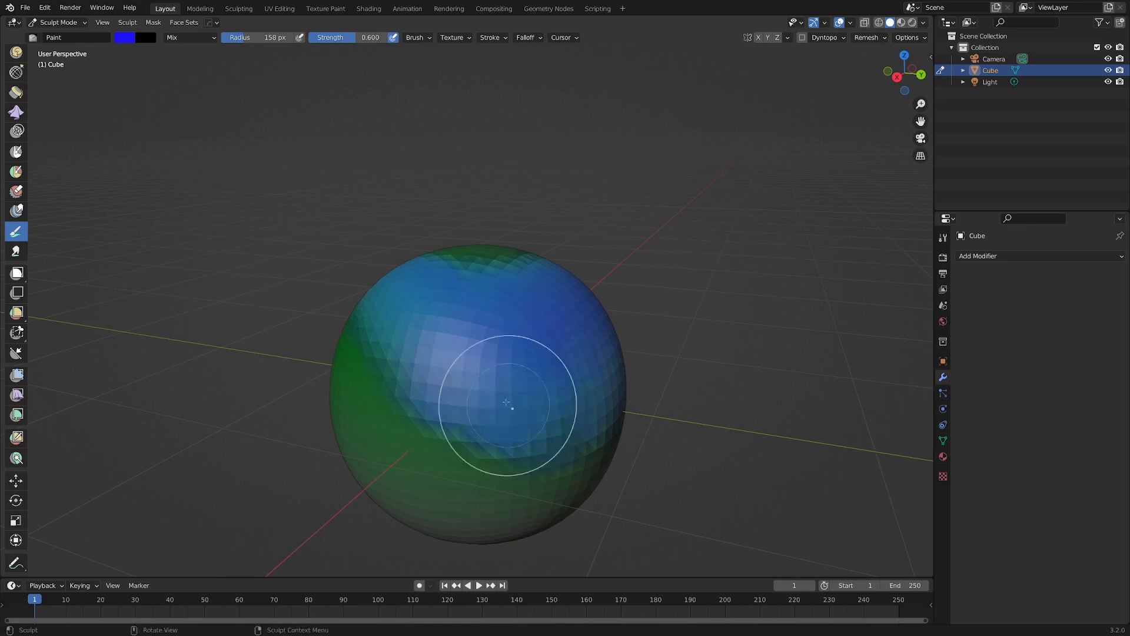
click(126, 38)
drag(147, 99, 130, 120)
mouse_move(510, 397)
mouse_down()
mouse_move(411, 373)
mouse_move(390, 335)
mouse_up()
mouse_move(433, 367)
middle_down()
mouse_move(448, 372)
mouse_move(354, 312)
middle_up()
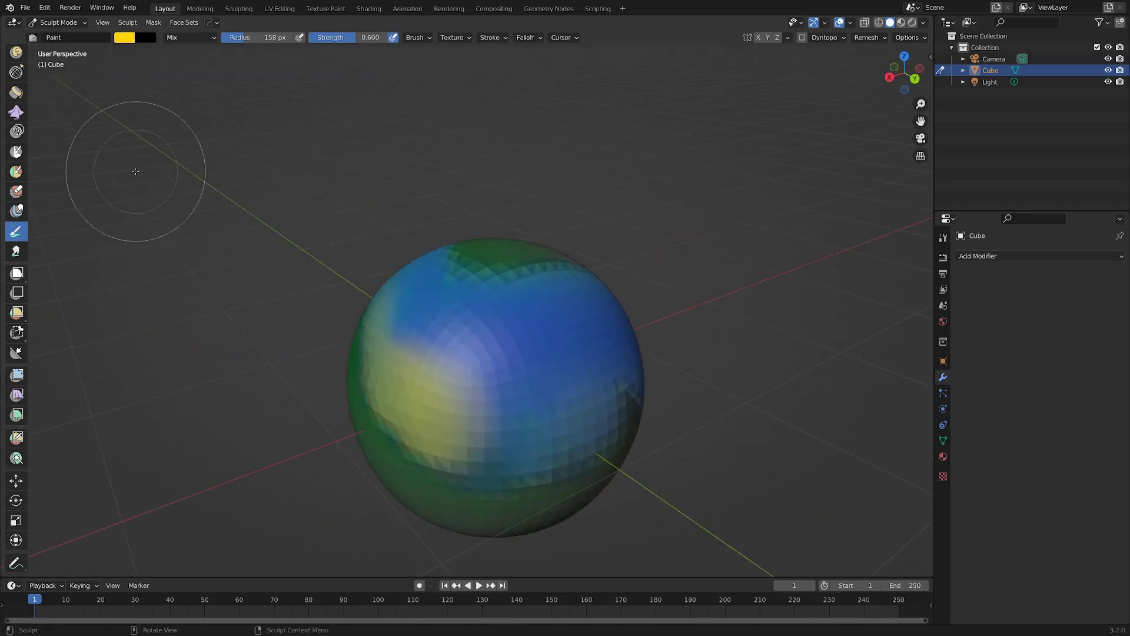
Sculpt raised areas in the unmasked region of the sphere with the Clay Strips brush
scroll(20, 126, up, 10)
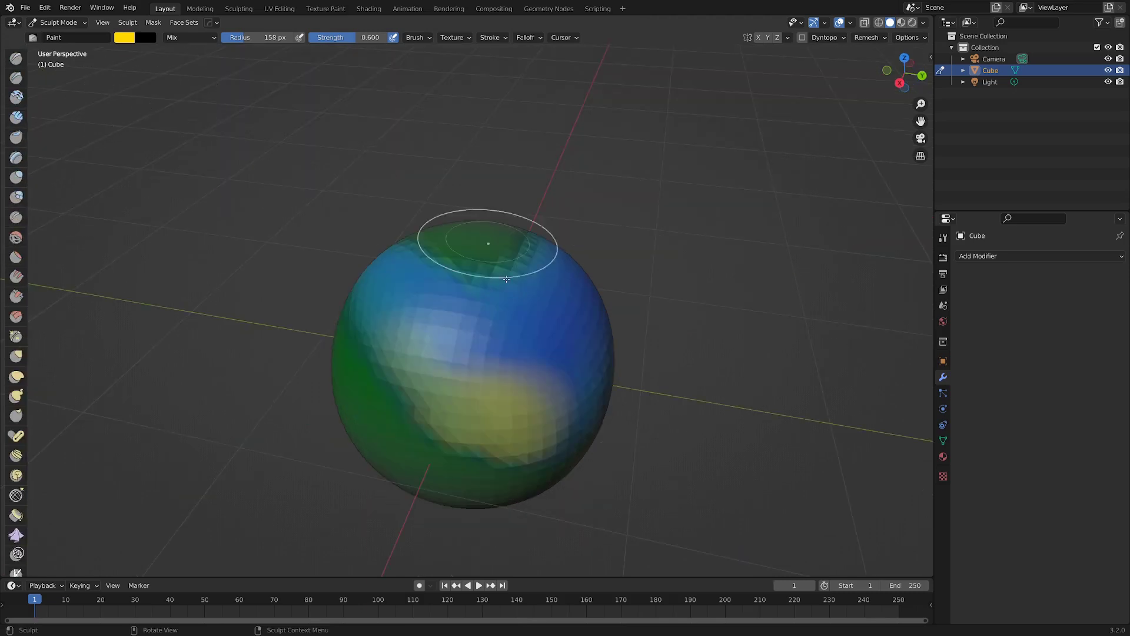
click(16, 118)
drag(483, 332, 404, 353)
middle_drag(404, 353, 493, 381)
mouse_move(424, 332)
mouse_down()
mouse_move(474, 353)
mouse_move(470, 403)
mouse_up()
scroll(471, 402, down, 3)
mouse_move(478, 379)
middle_down()
mouse_move(422, 369)
mouse_move(400, 330)
mouse_move(344, 300)
mouse_move(406, 303)
middle_up()
scroll(398, 328, up, 2)
Switch the sphere to Object Mode and view its sculpted and painted surface from several sides
key(ctrl+Tab)
mouse_move(727, 337)
middle_down()
mouse_move(683, 327)
mouse_move(608, 350)
middle_up()
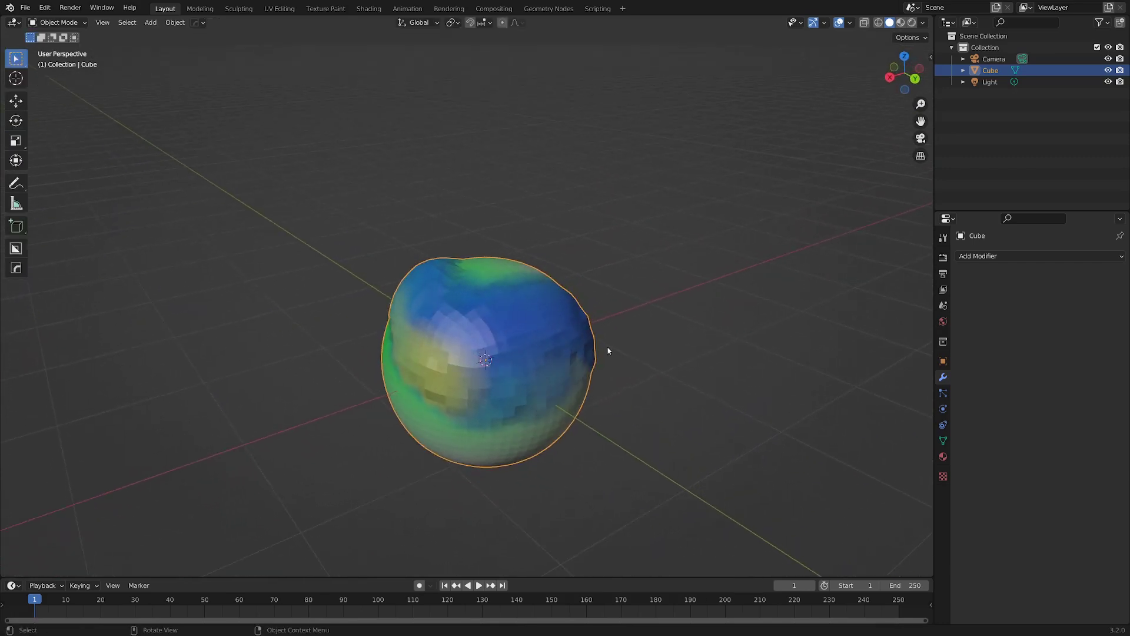
key(ctrl+Tab)
click(524, 343)
scroll(524, 343, up, 1)
middle_drag(507, 347, 548, 351)
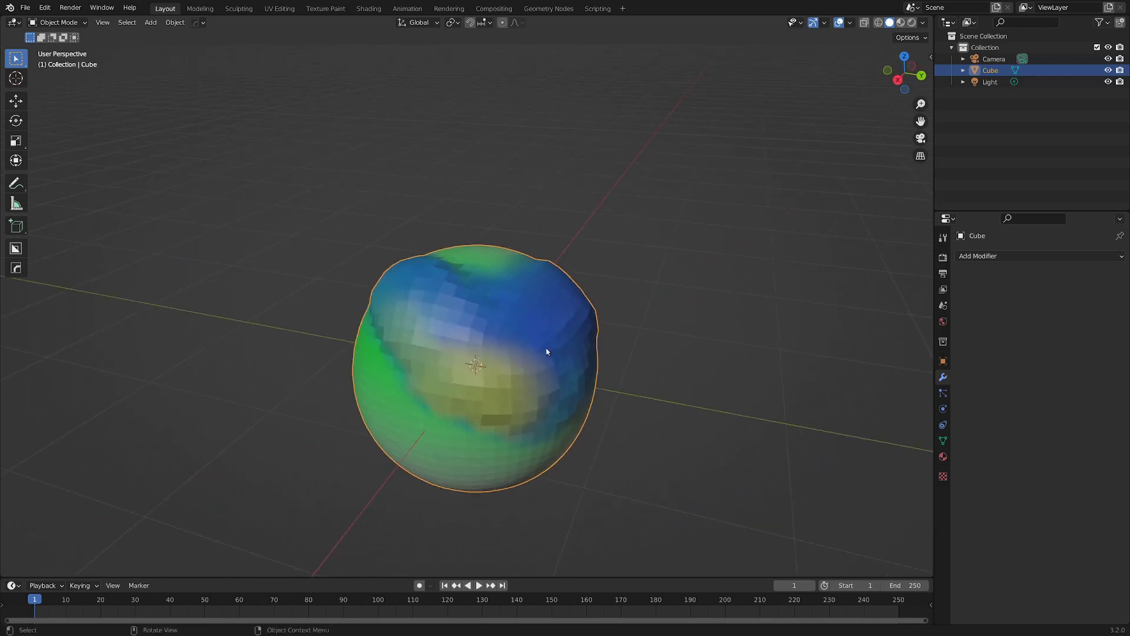
key(alt+a)
click(422, 365)
middle_drag(442, 352, 469, 361)
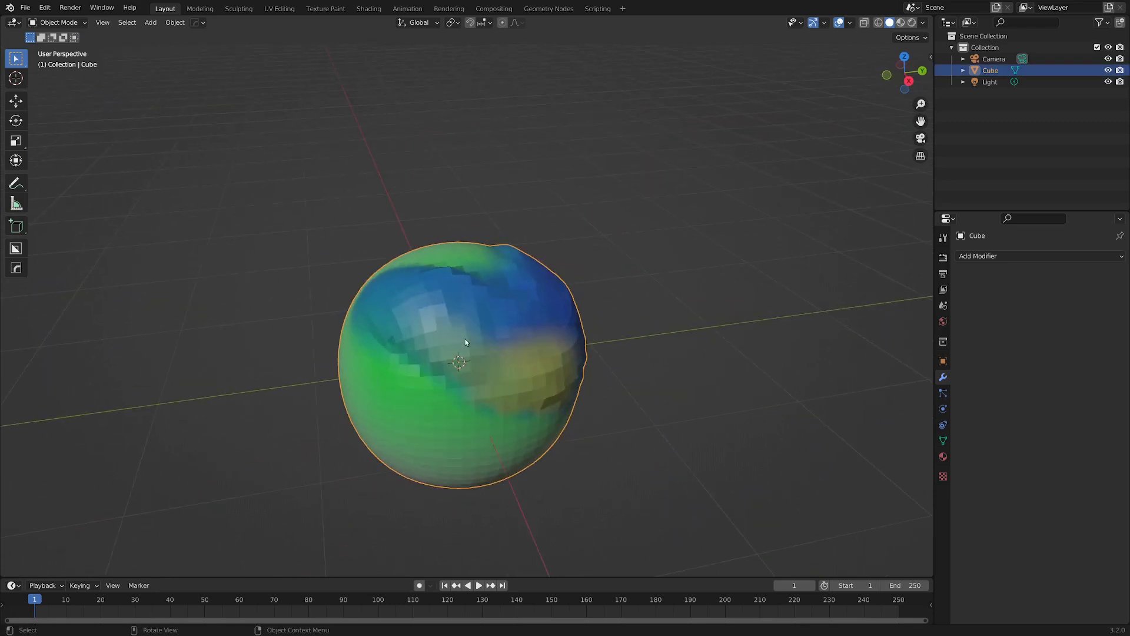
Add a color attribute named Color with the Vertex domain, Color data type and black as its color
click(943, 440)
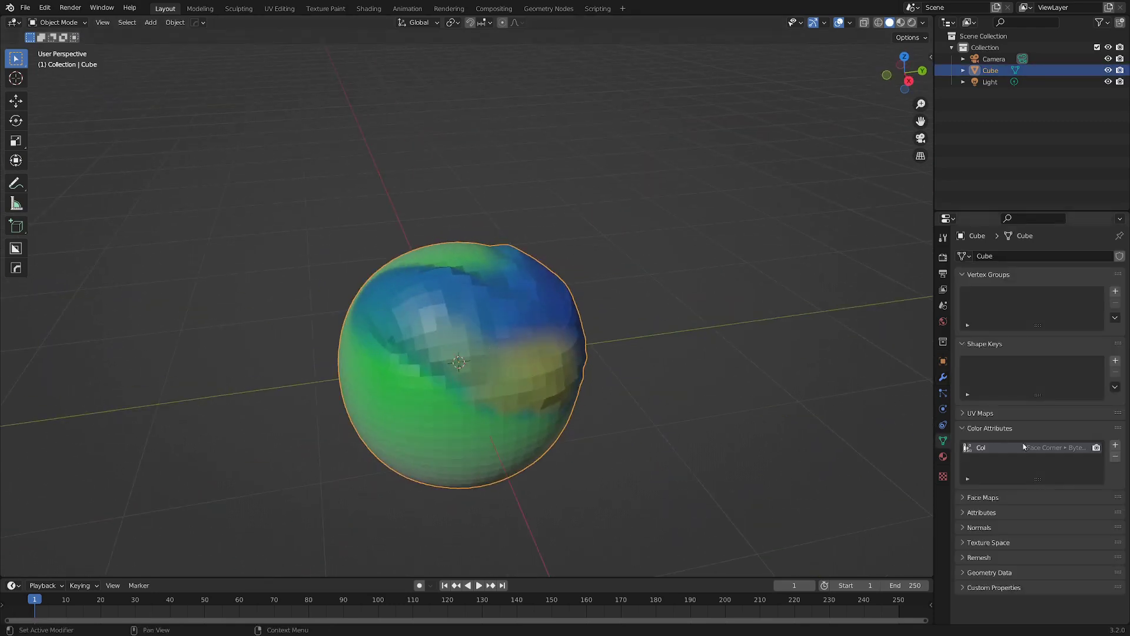
click(1115, 446)
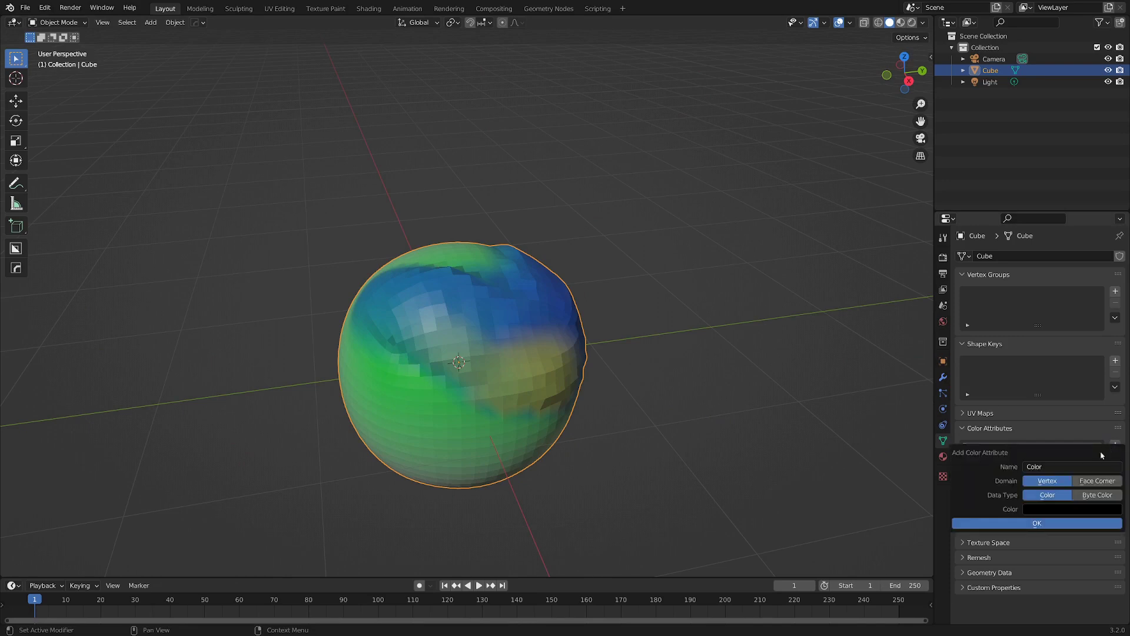
click(1029, 524)
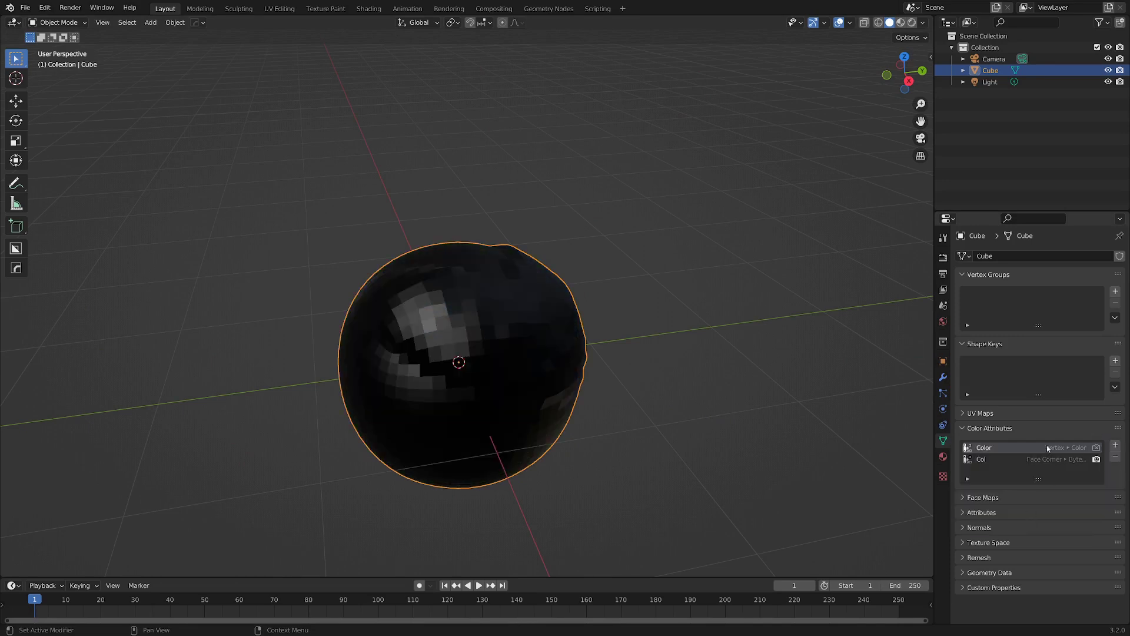
Paint yellow onto the black sphere in Sculpt Mode with the Paint brush
middle_drag(812, 445, 654, 362)
key(ctrl+Tab)
click(474, 374)
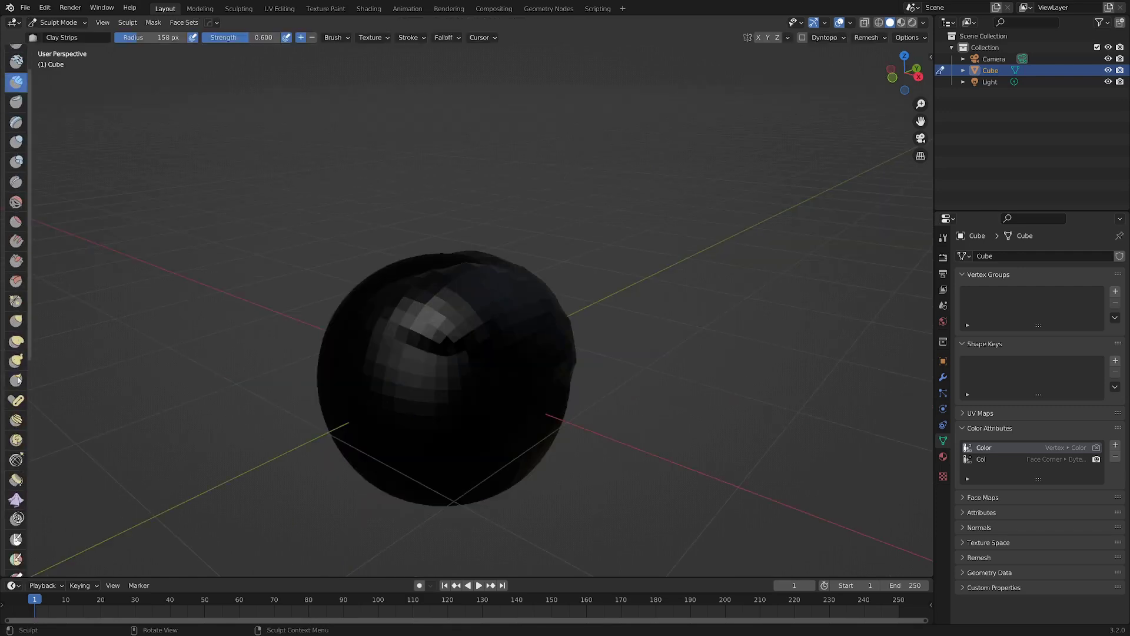
scroll(19, 379, down, 5)
click(16, 477)
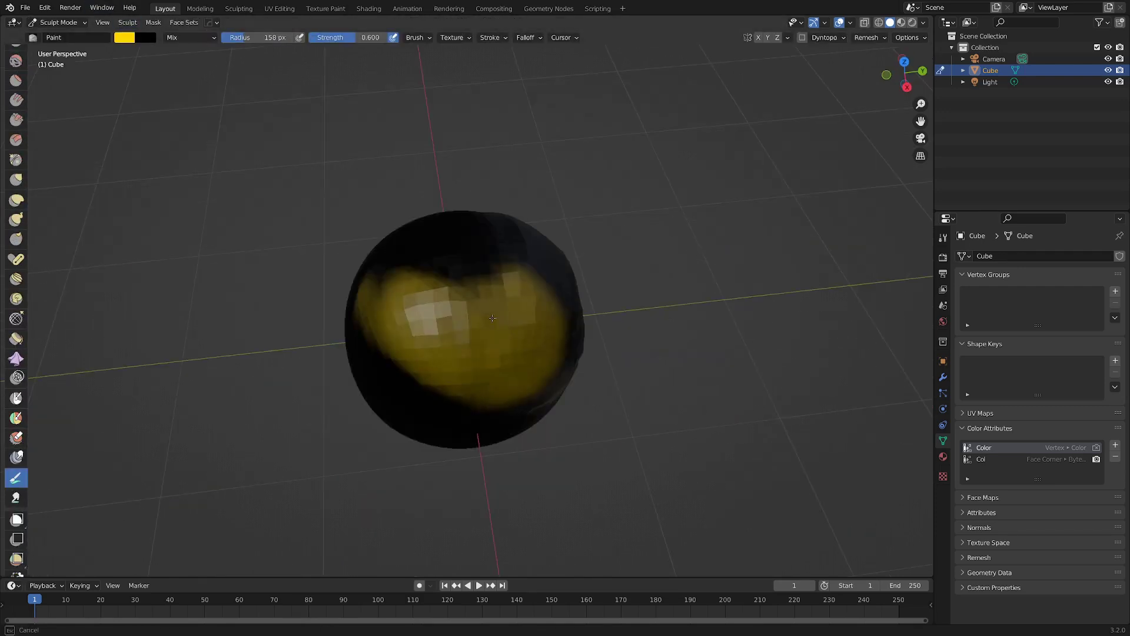
Clear the sculpt mask and extend the yellow paint across the sphere's other sides
click(154, 22)
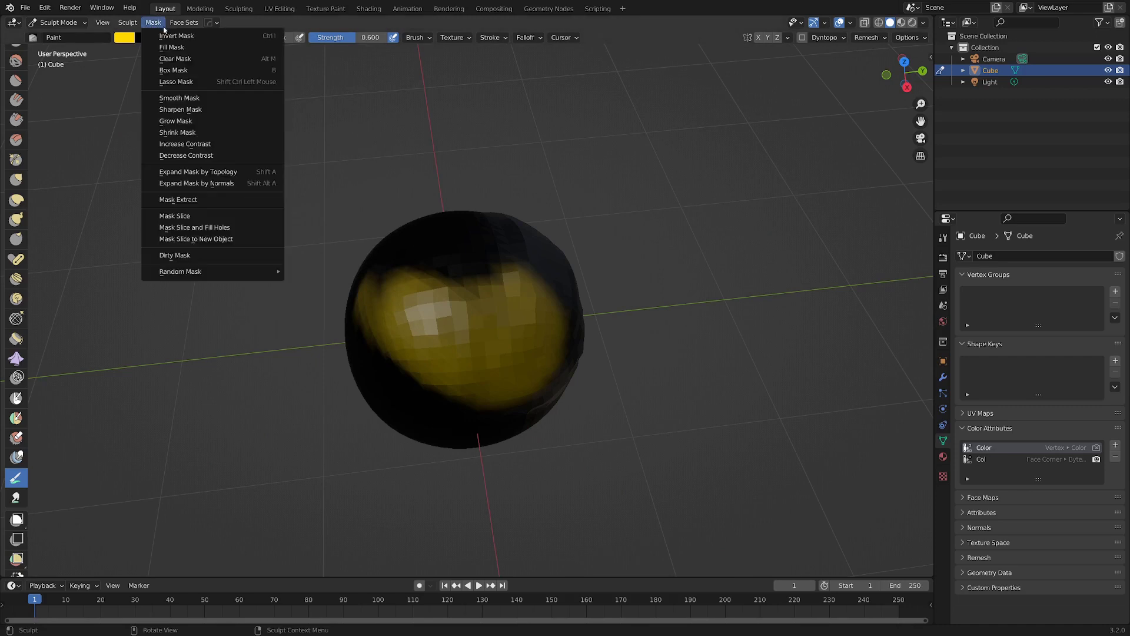
click(204, 61)
mouse_move(442, 306)
mouse_down()
mouse_move(417, 350)
mouse_move(450, 318)
mouse_up()
mouse_move(447, 315)
middle_down()
mouse_move(597, 265)
mouse_move(608, 280)
middle_up()
mouse_move(492, 365)
mouse_down()
mouse_move(430, 400)
mouse_move(397, 344)
mouse_up()
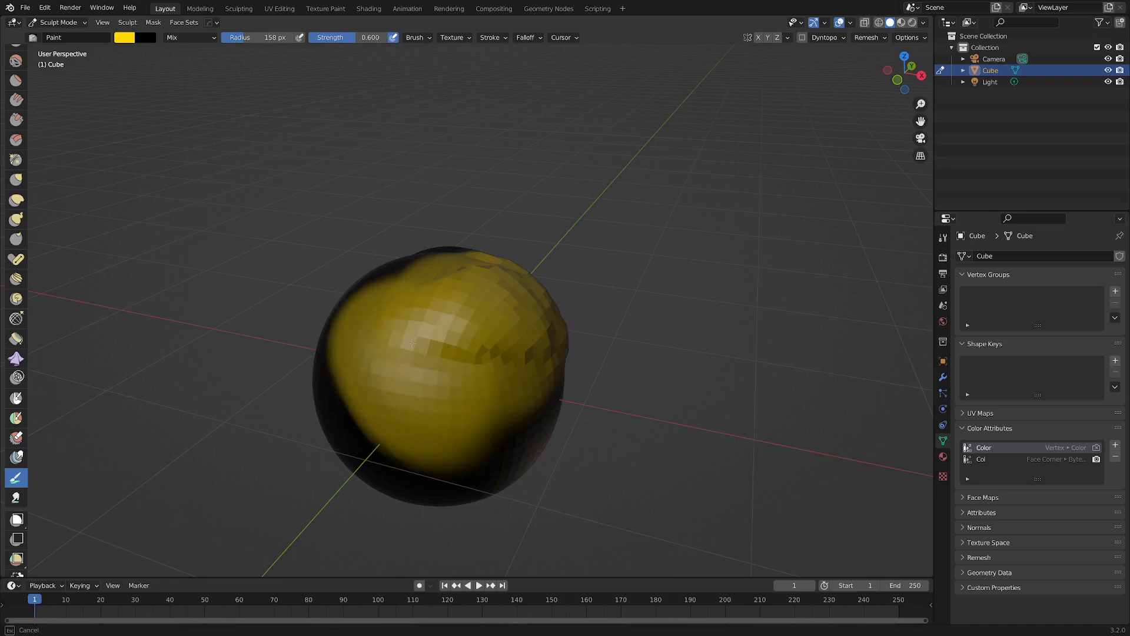
Compare the Color and Col attributes, make Col active and brush yellow over the sphere's green side
click(991, 461)
click(983, 448)
click(990, 460)
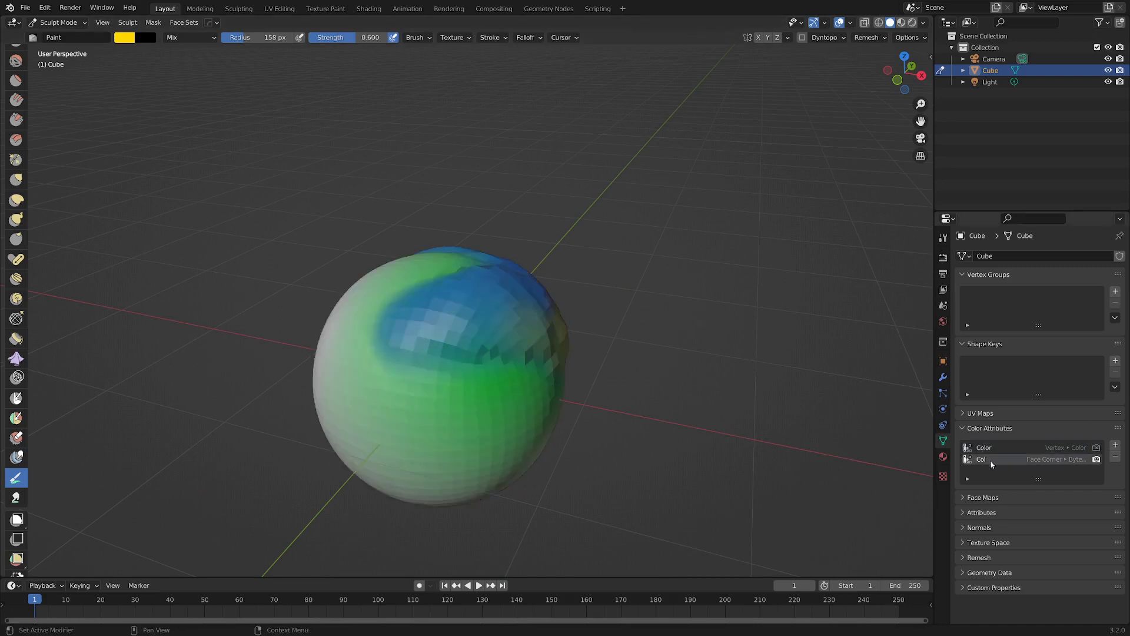
click(987, 448)
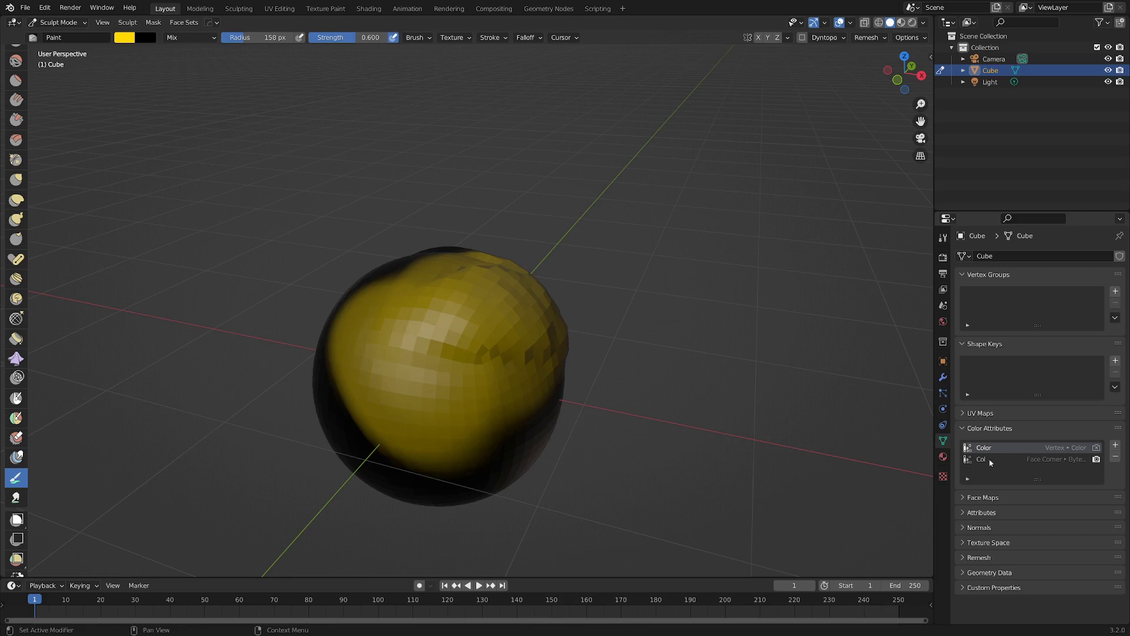
click(985, 459)
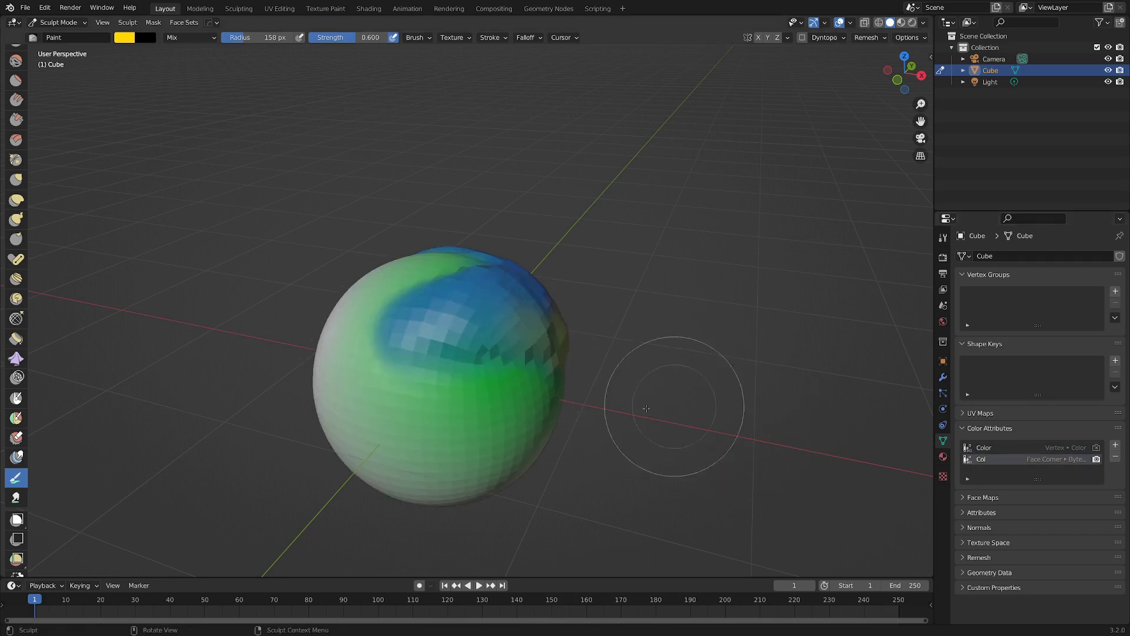
middle_drag(517, 316, 442, 389)
drag(443, 389, 479, 404)
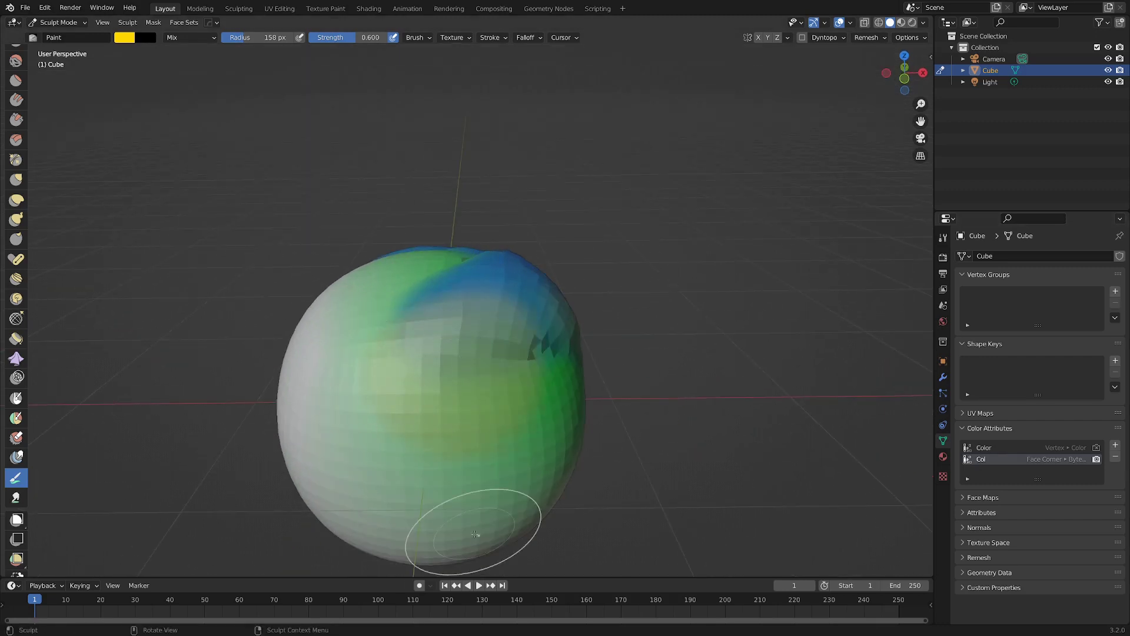
Split the 3D viewport horizontally and turn the lower area into a Shader Editor
drag(930, 572, 142, 366)
click(12, 363)
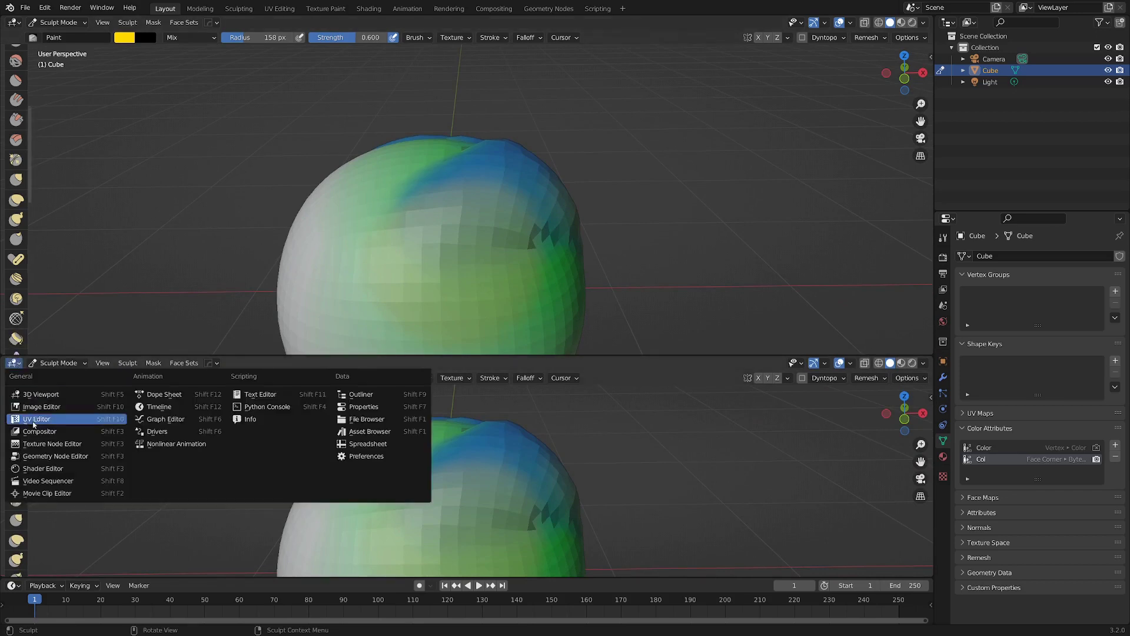
click(44, 469)
Add a Color Attribute input node to the material beside the Principled BSDF node
middle_drag(223, 410, 360, 362)
scroll(397, 389, up, 2)
scroll(402, 394, up, 1)
middle_drag(406, 410, 401, 449)
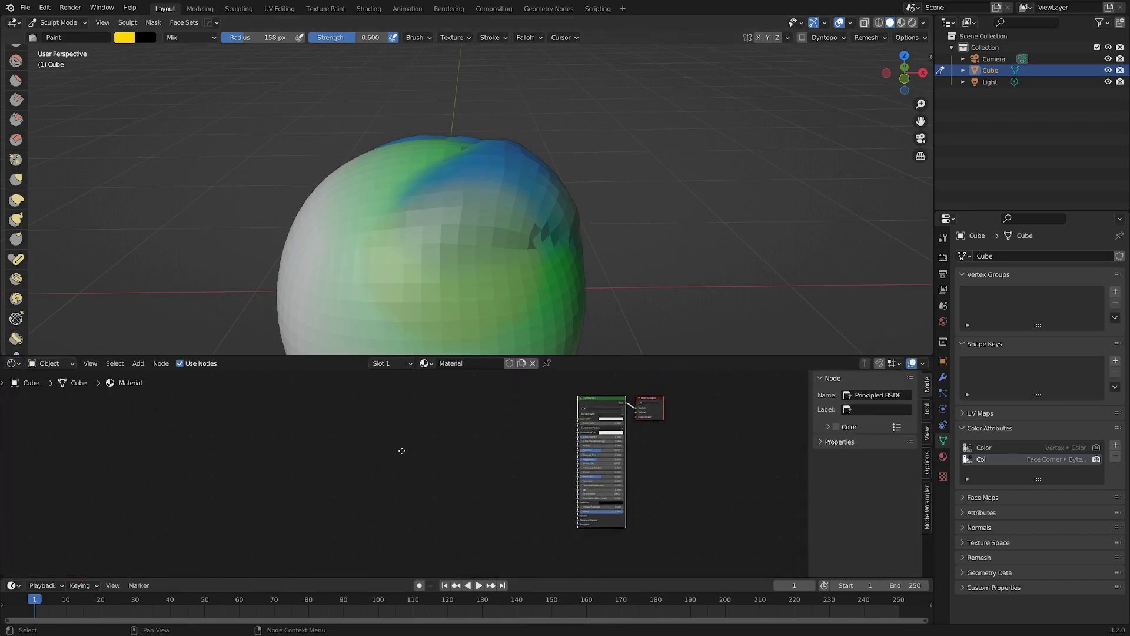
click(403, 454)
scroll(409, 462, up, 2)
middle_drag(493, 449, 481, 459)
key(shift+a)
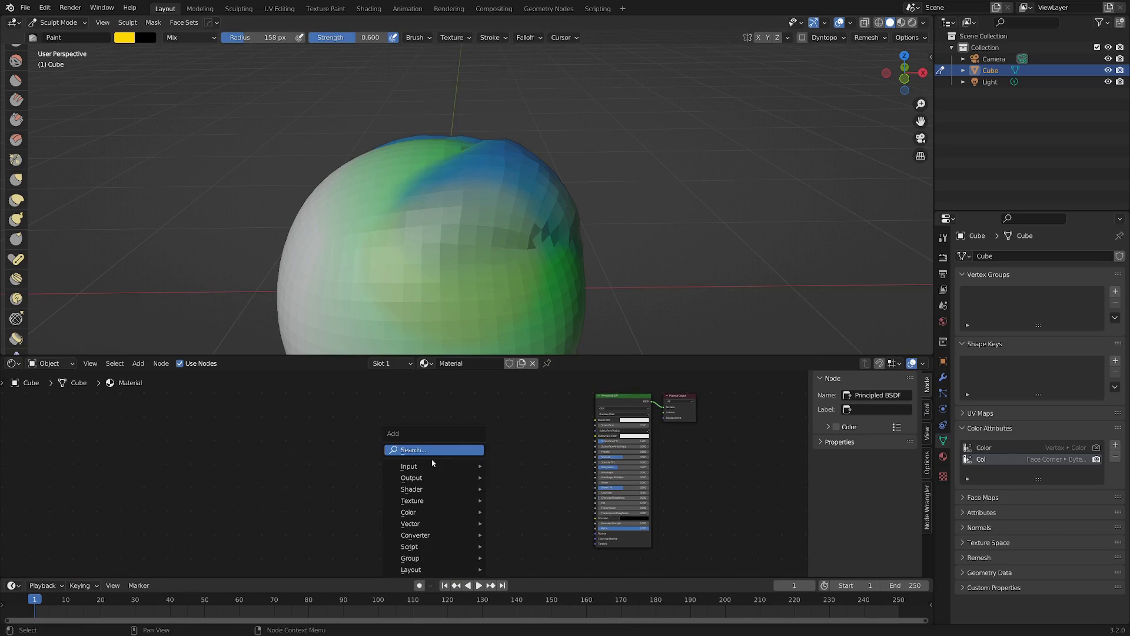
mouse_move(424, 466)
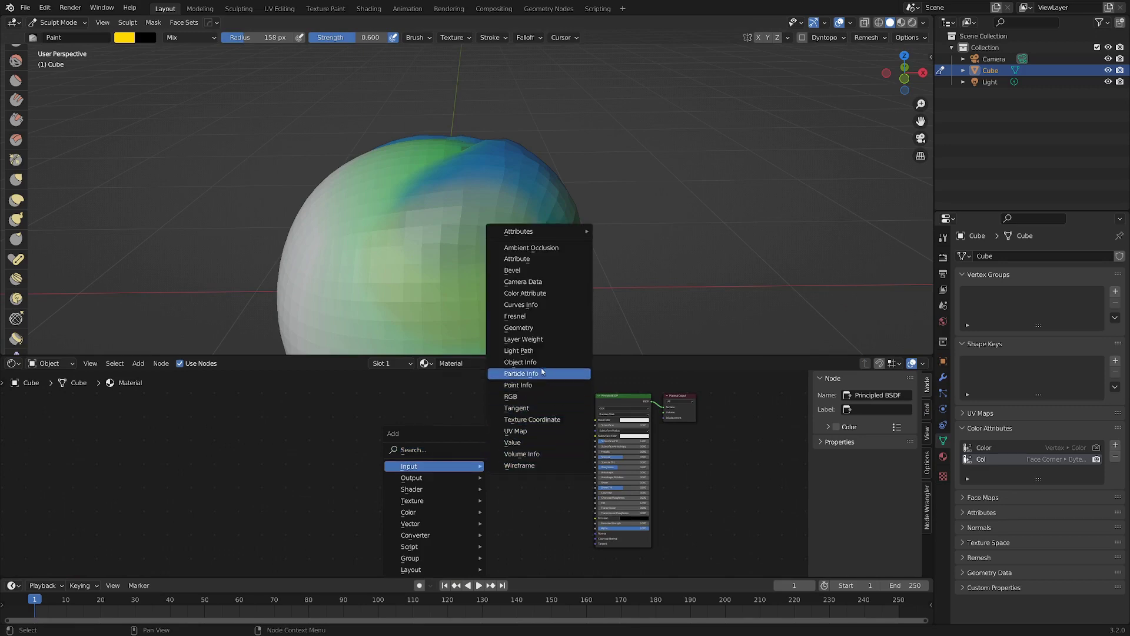
click(550, 294)
click(467, 434)
Set the Color Attribute node to Col and connect its Color output to the Principled BSDF's Base Color
scroll(553, 501, up, 11)
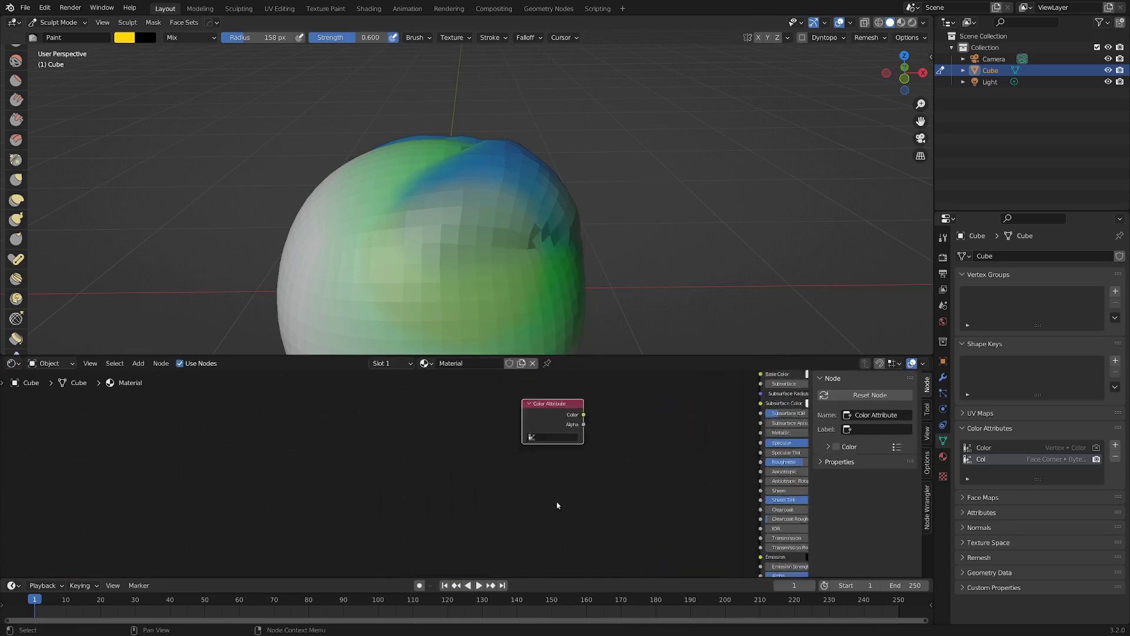
middle_drag(557, 505, 267, 595)
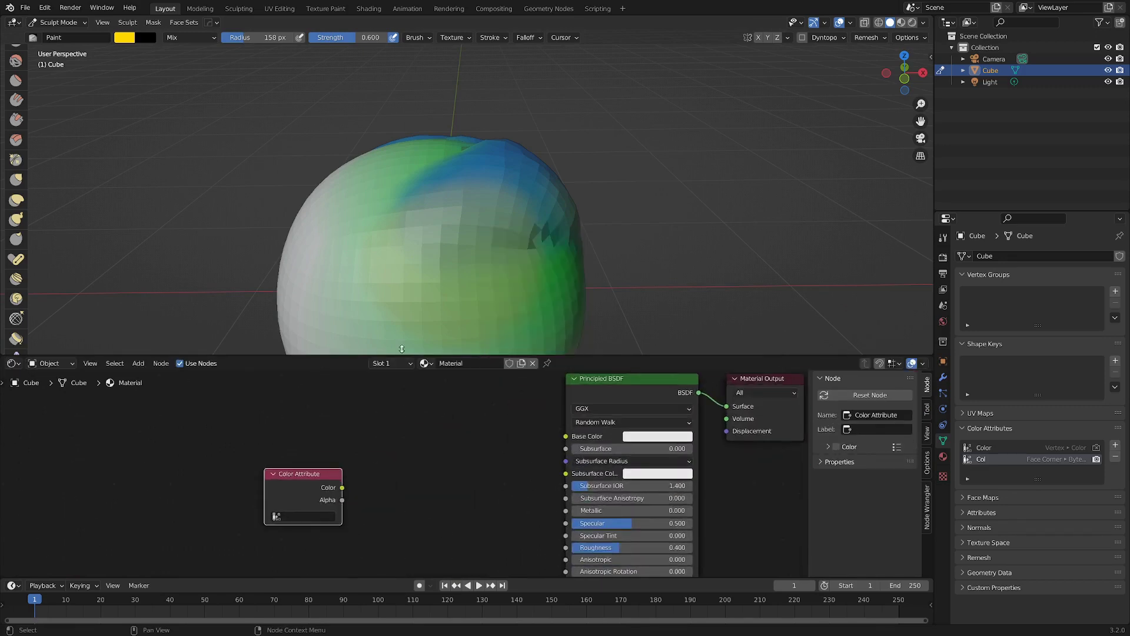
click(302, 516)
click(314, 412)
drag(342, 490, 514, 463)
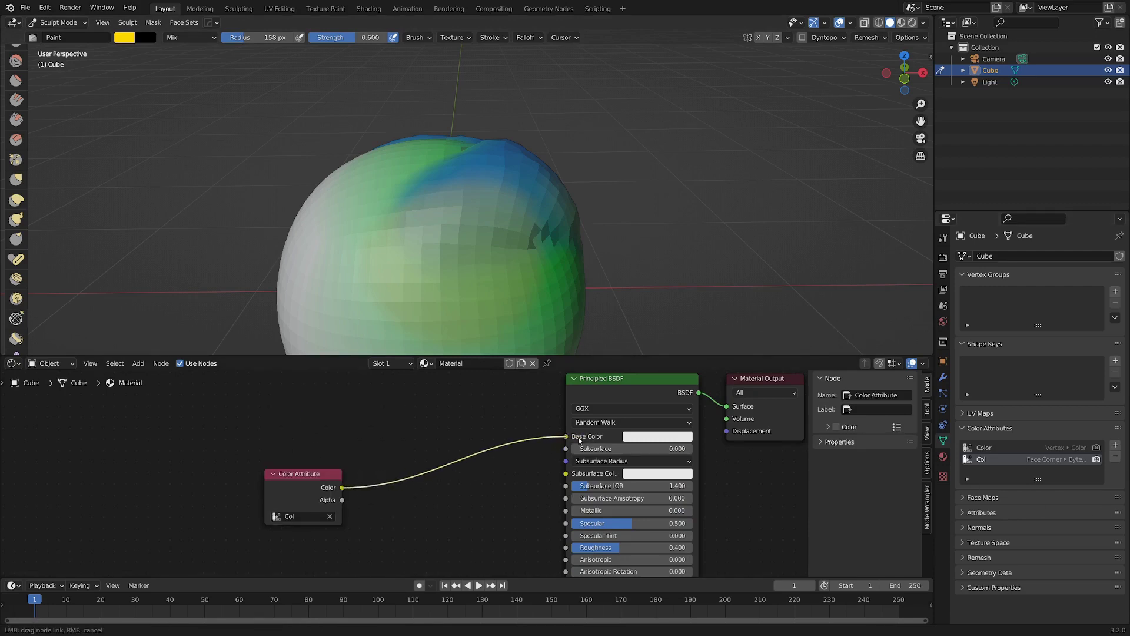
drag(579, 441, 580, 439)
Switch the sphere to Object Mode and set the viewport shading to Rendered
middle_drag(417, 226, 406, 244)
key(ctrl+Tab)
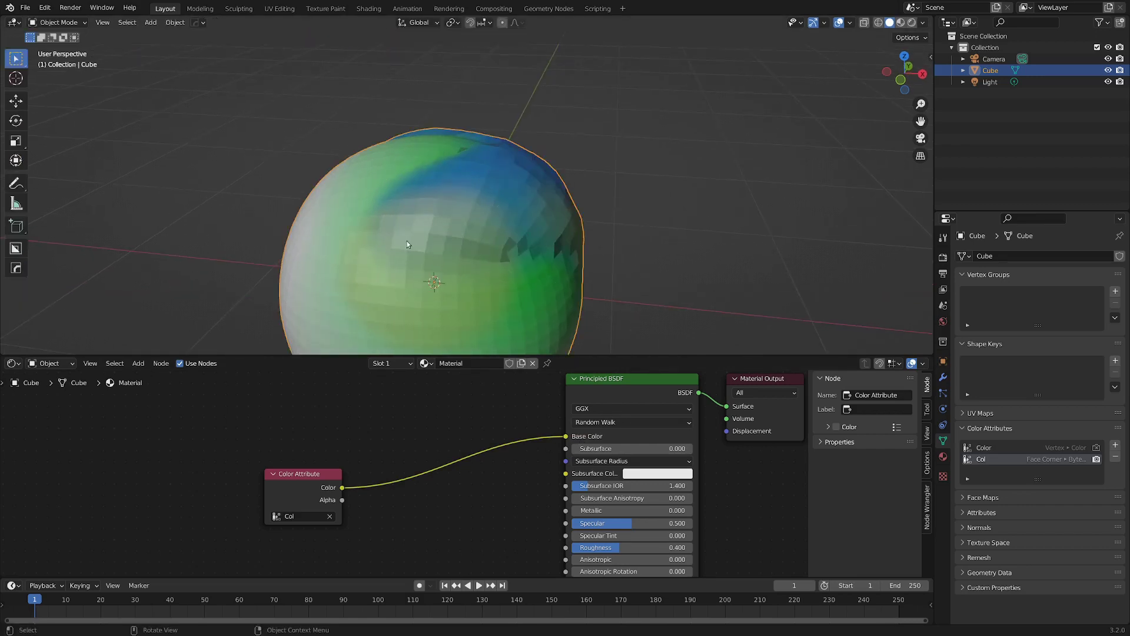
key(z)
click(478, 205)
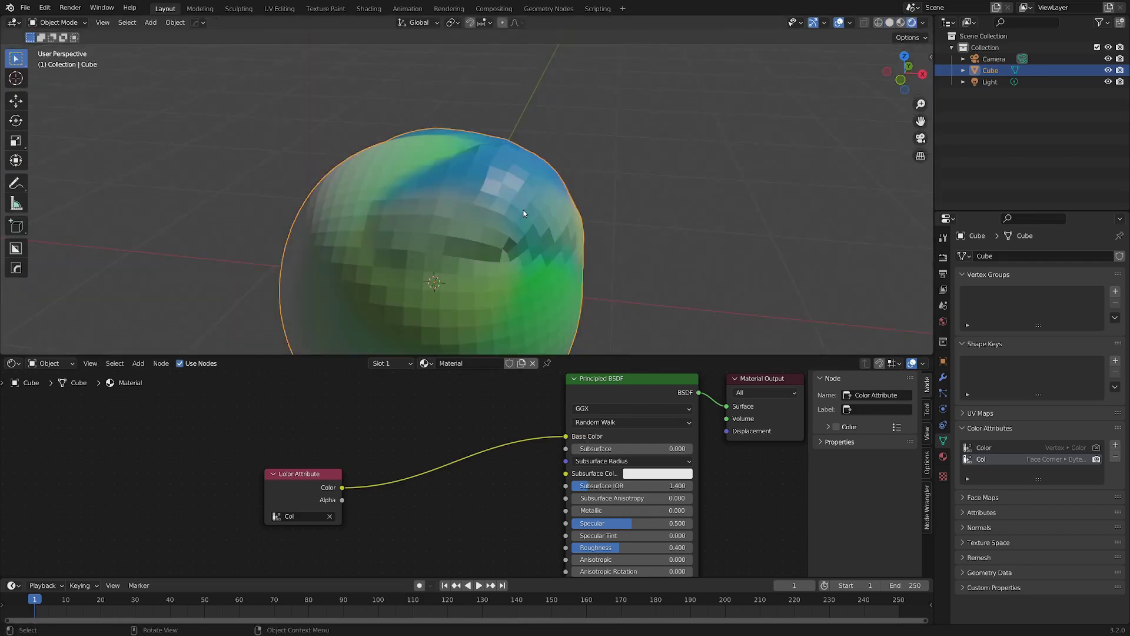
middle_drag(524, 211, 416, 306)
Move the Color Attribute node up and cut its link to the Base Color input
drag(329, 479, 330, 431)
ctrl+right_drag(462, 400, 462, 547)
middle_drag(530, 276, 509, 236)
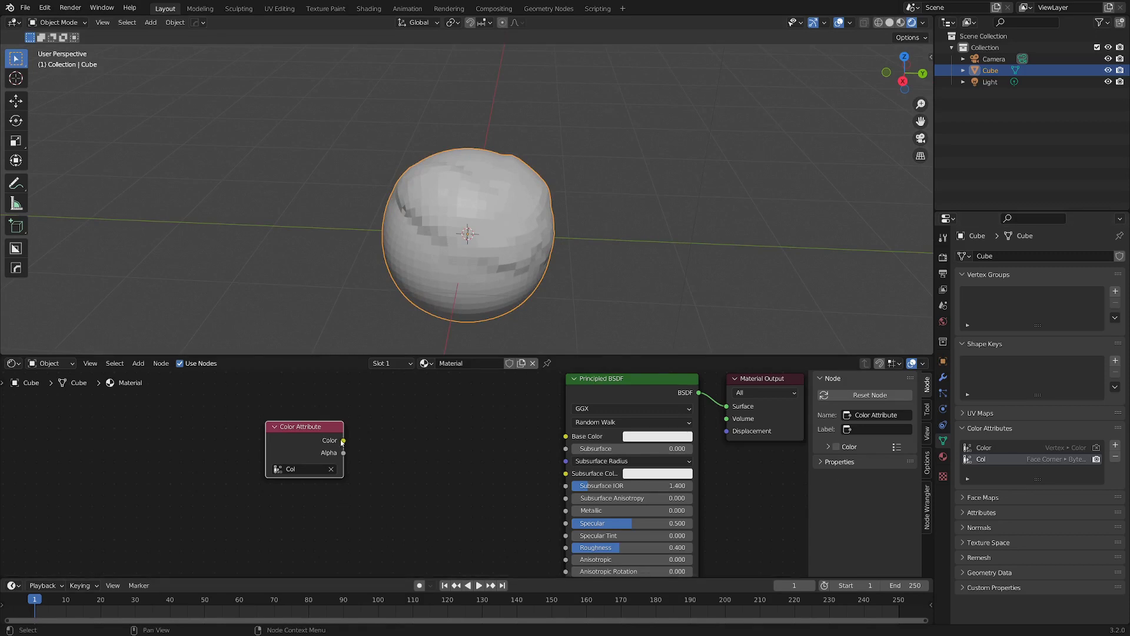
Reconnect the Color Attribute's Color output to Base Color and view the sphere from several sides
drag(635, 436, 634, 436)
middle_drag(630, 283, 625, 257)
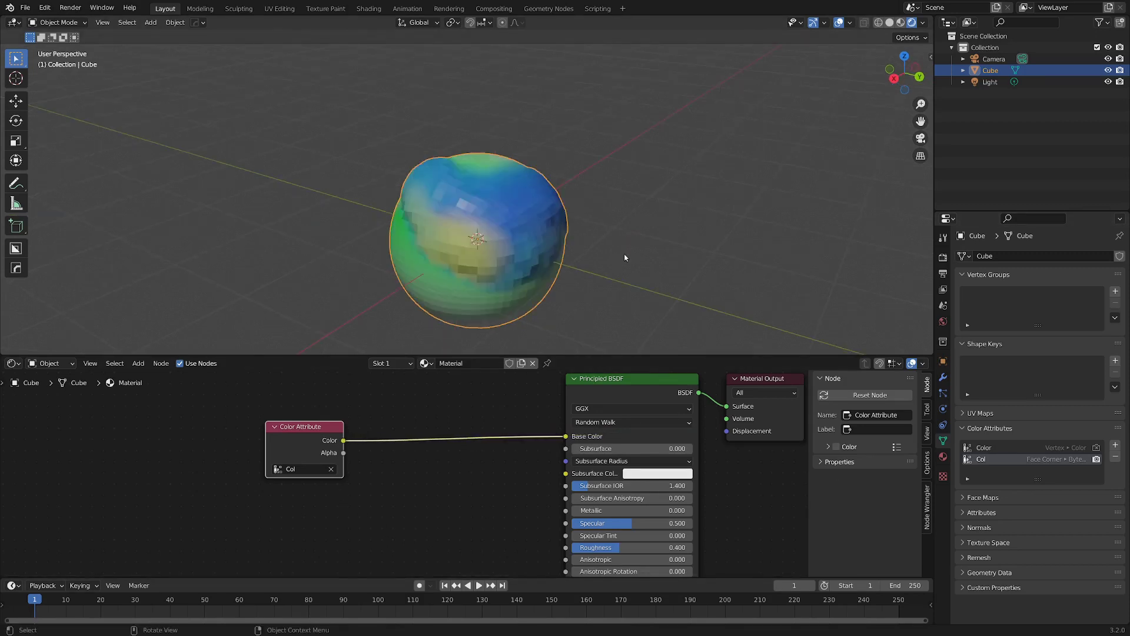
middle_drag(435, 231, 552, 220)
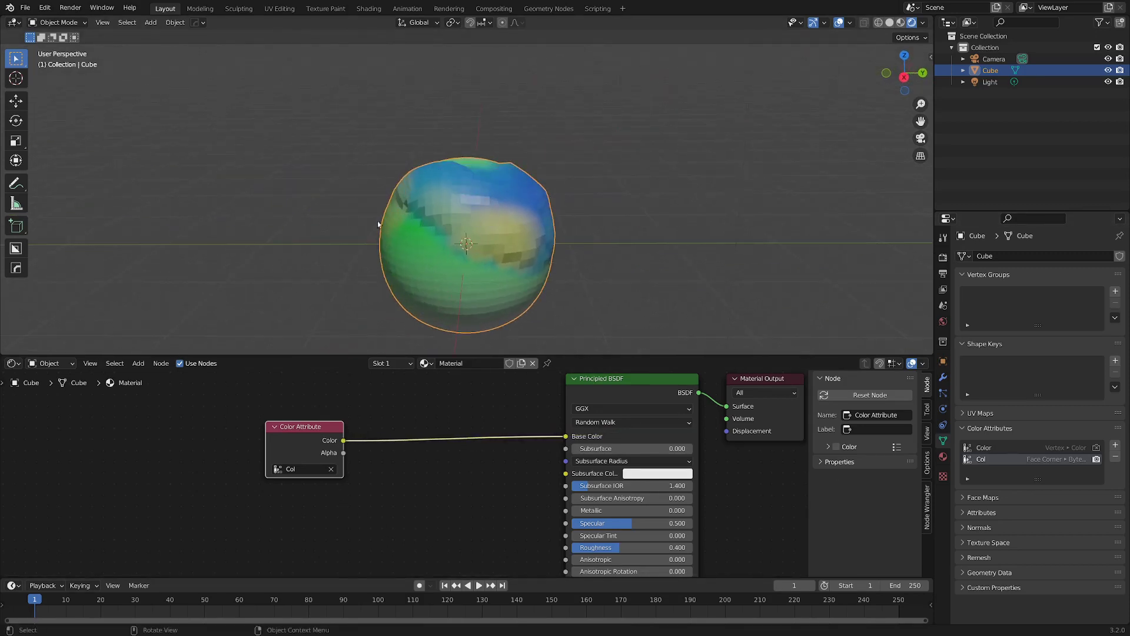
Switch the sphere from Object Mode to Sculpt Mode and view it from another side
key(ctrl+Tab)
click(427, 293)
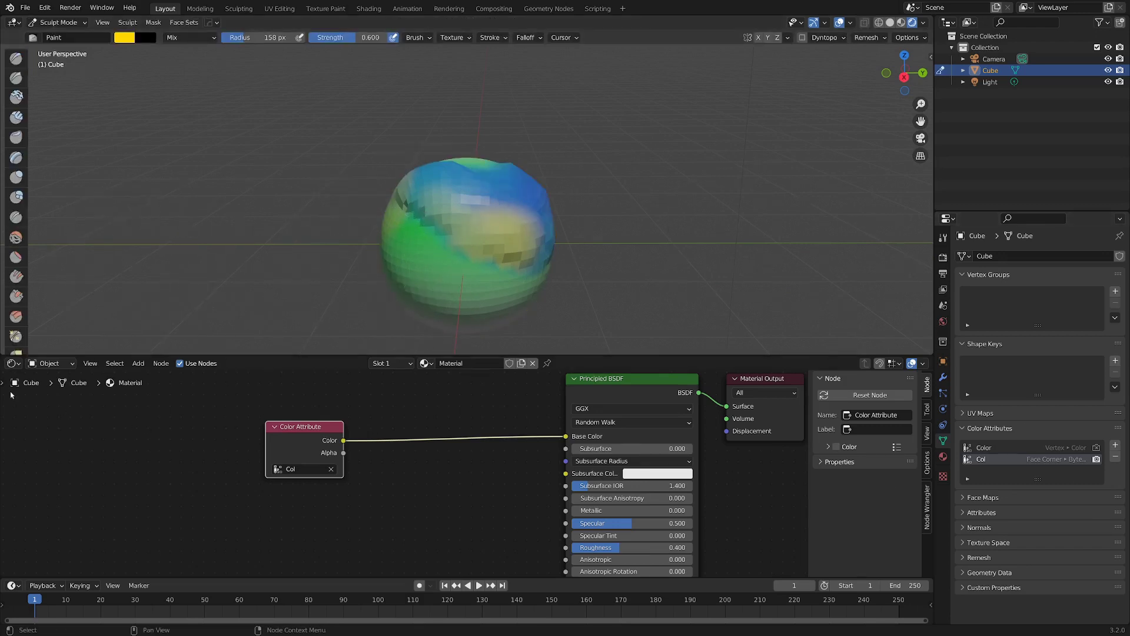
mouse_move(554, 218)
middle_down()
mouse_move(504, 201)
mouse_move(395, 241)
middle_up()
Switch the sphere to Vertex Paint mode and display the Draw brush's tool settings
key(ctrl+Tab)
click(602, 143)
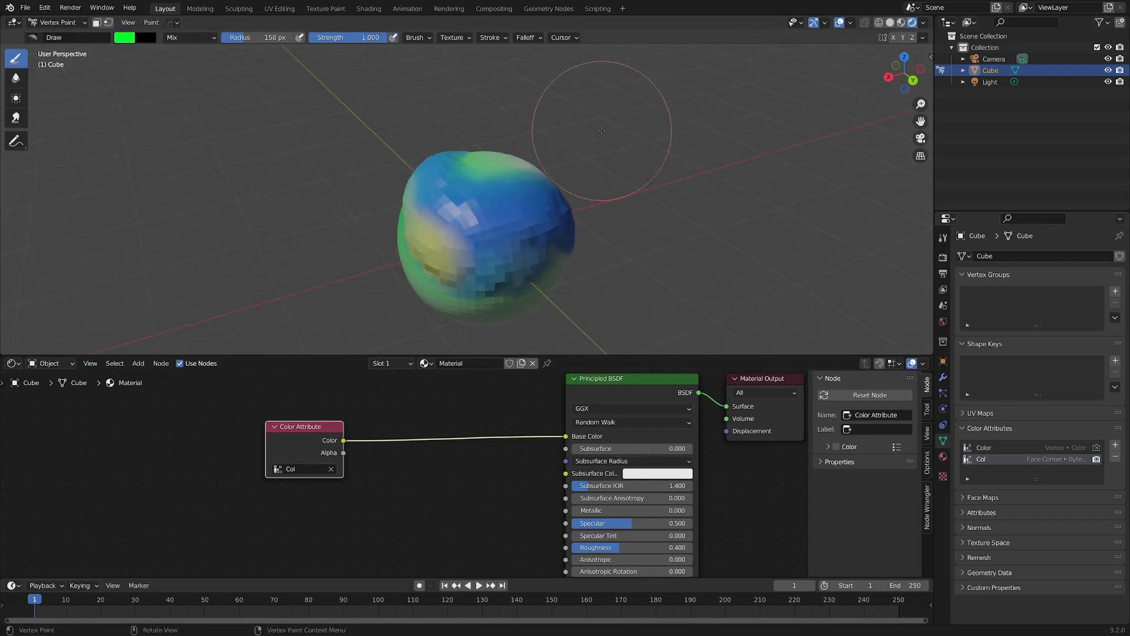
scroll(556, 180, up, 3)
middle_drag(555, 181, 588, 173)
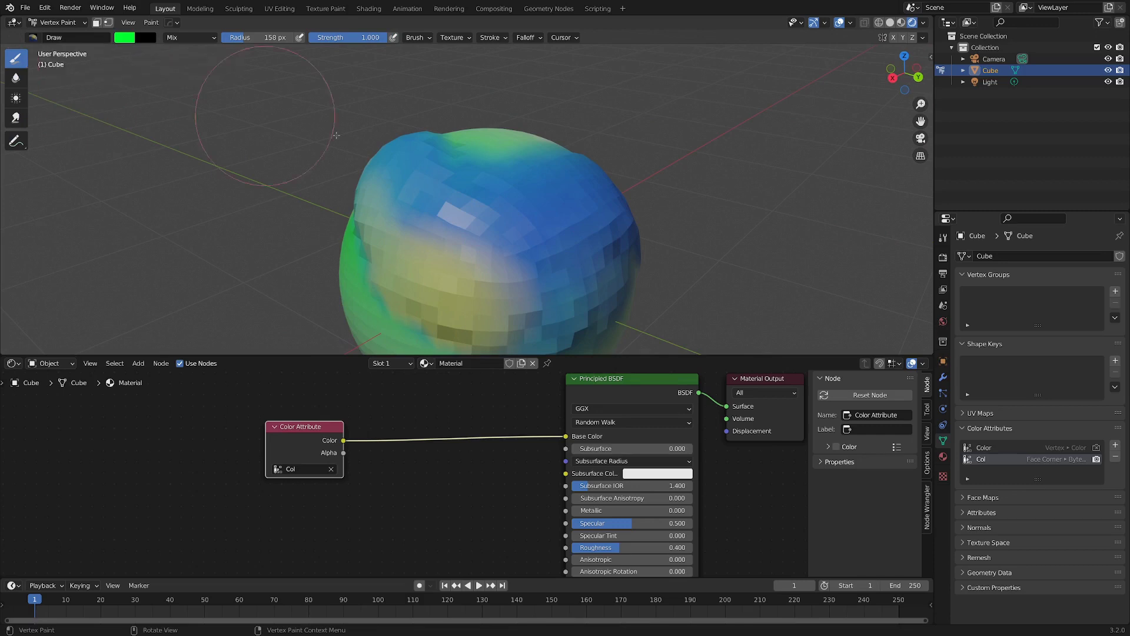
click(943, 238)
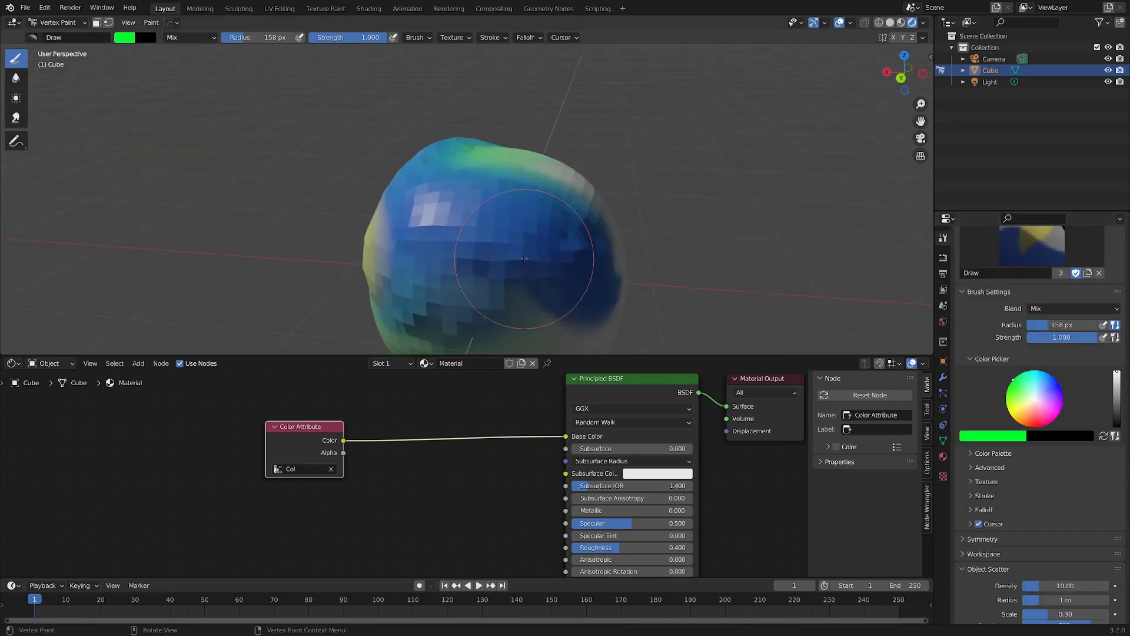
middle_drag(483, 238, 580, 277)
alt+middle_drag(493, 234, 574, 228)
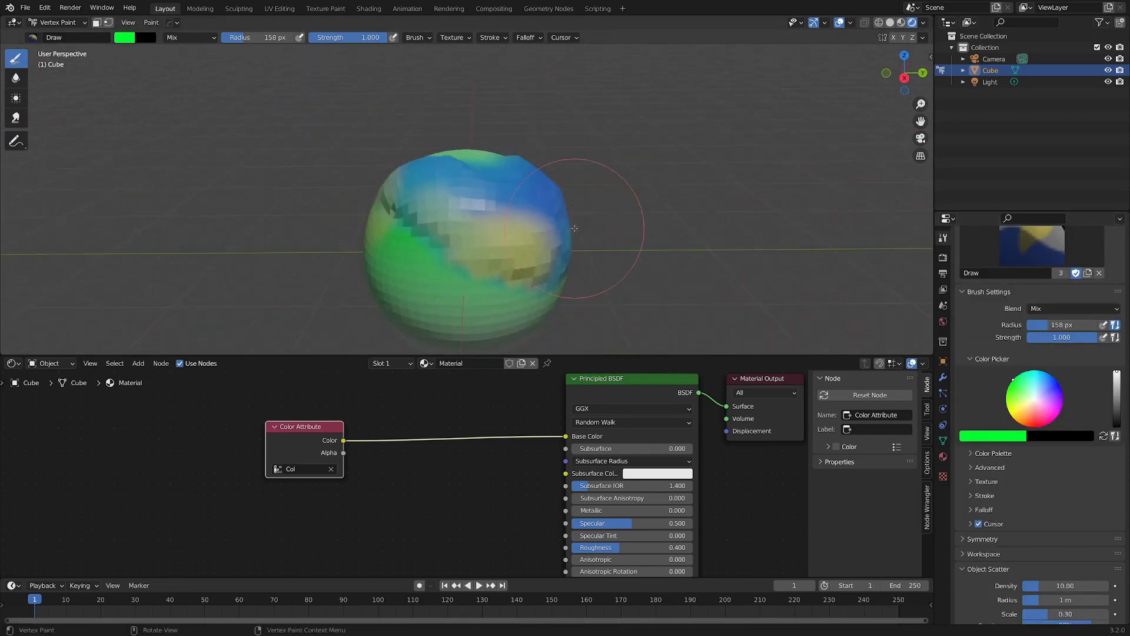
Switch the sphere from Vertex Paint back to Sculpt Mode and inspect its painted surface up close
click(50, 24)
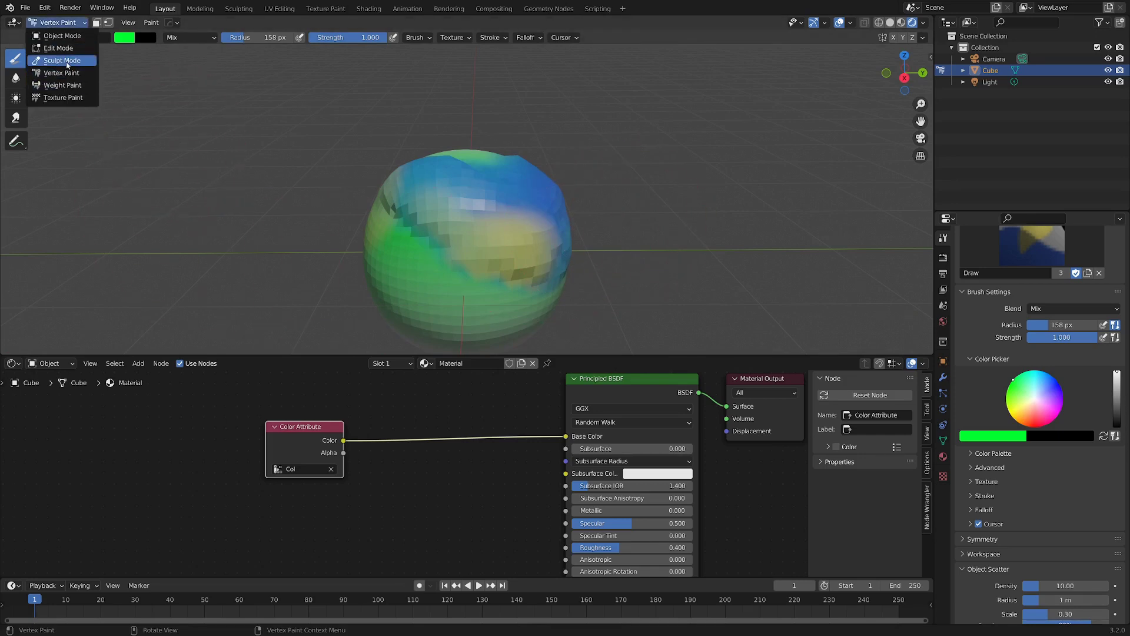
click(62, 61)
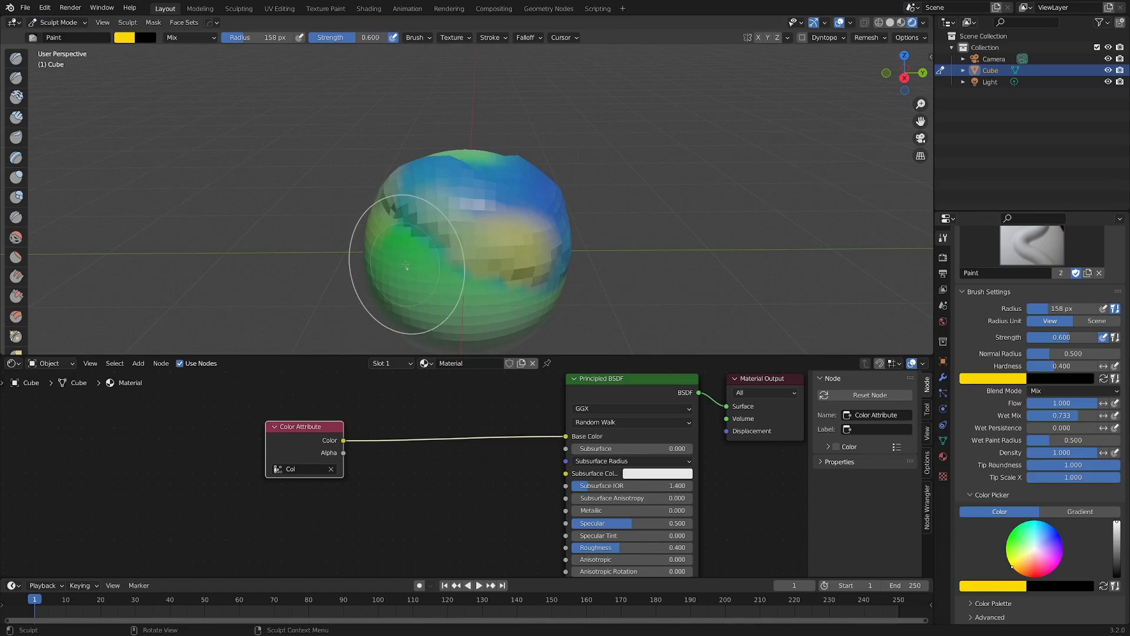
middle_drag(405, 265, 430, 260)
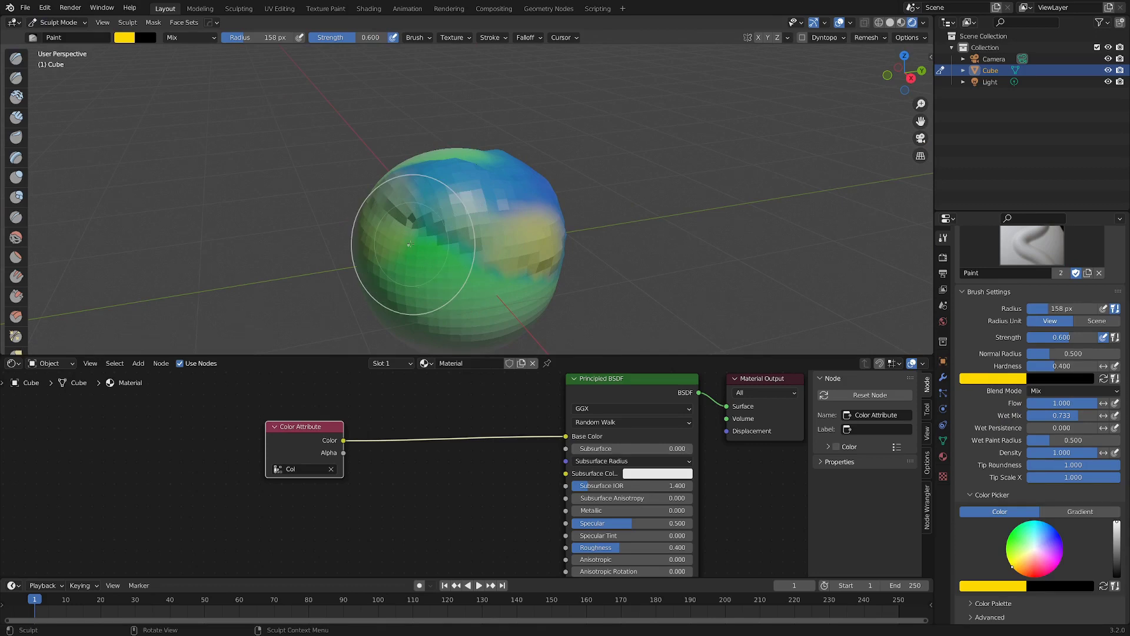
mouse_move(476, 268)
middle_down()
mouse_move(650, 259)
mouse_move(582, 261)
middle_up()
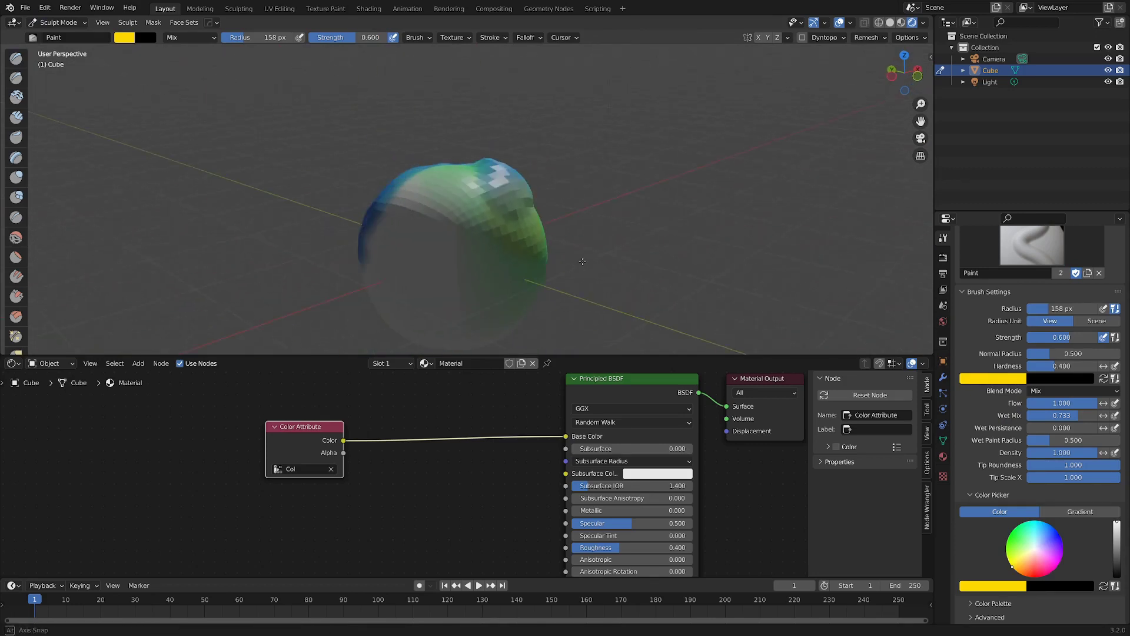
scroll(475, 249, up, 3)
middle_drag(474, 250, 372, 240)
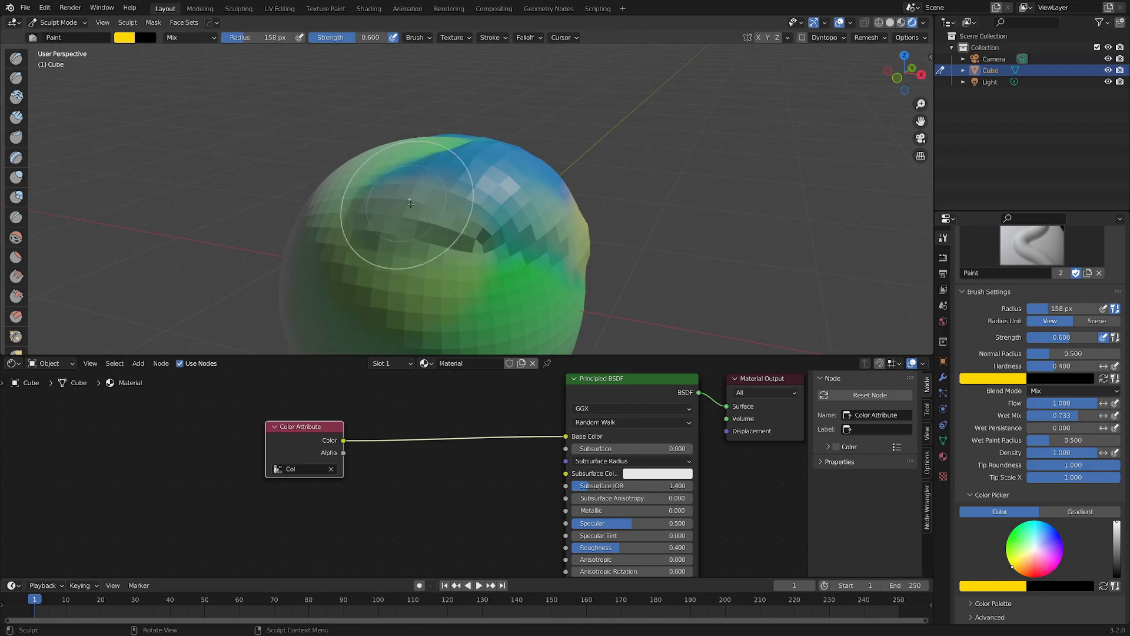
Sculpt one Clay Strips stroke across the green side of the sphere, below the blue painted area
click(16, 116)
drag(365, 253, 493, 237)
middle_drag(512, 236, 692, 64)
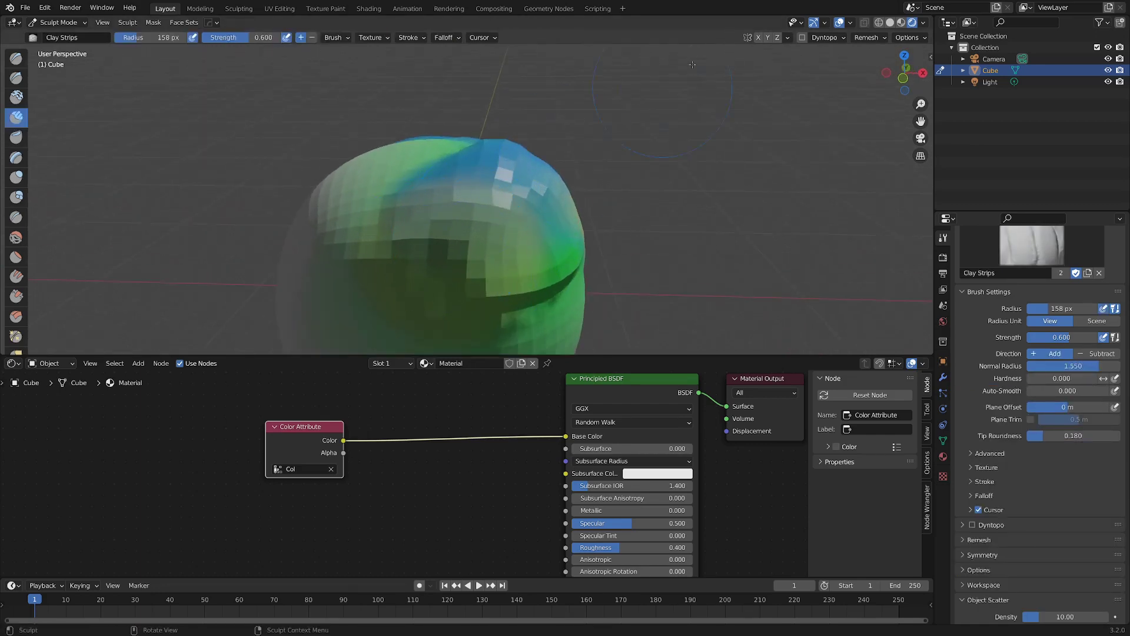
Enable Dyntopo on the painted sphere and accept the confirmation
click(803, 39)
click(791, 66)
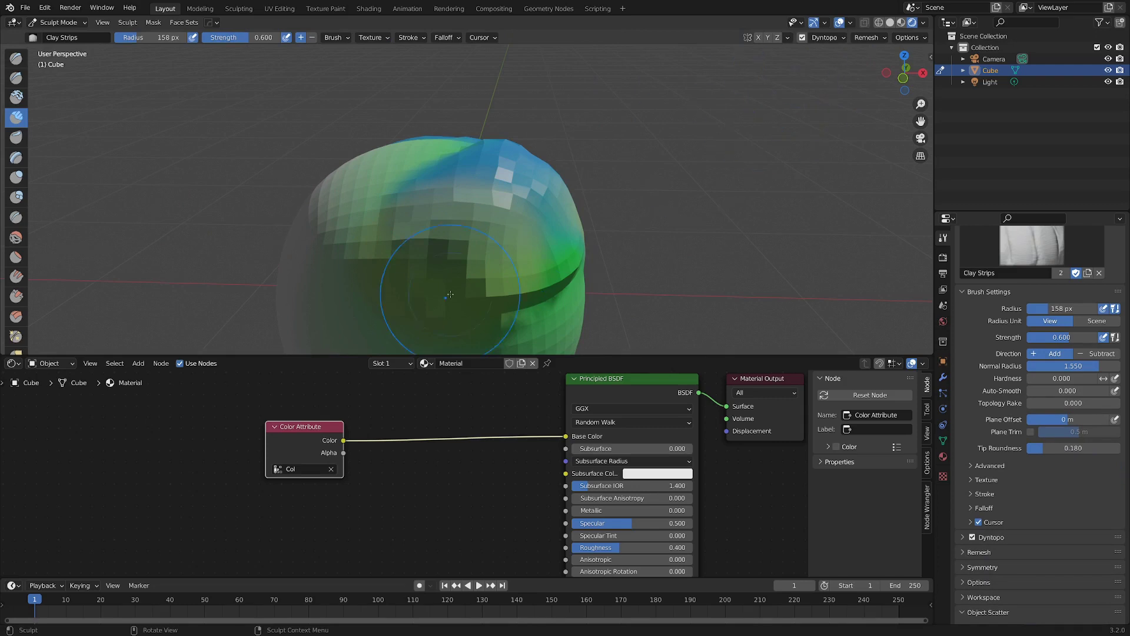